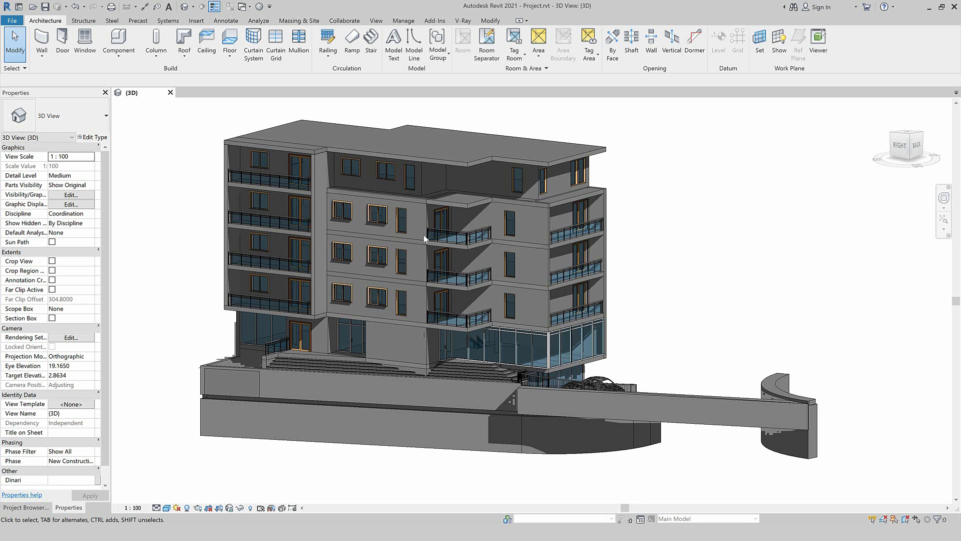
Open the layer structure of the facade wall's type "zid fasada" and show its preview as a section.
{"action": "left_click", "coordinate": [426, 215]}
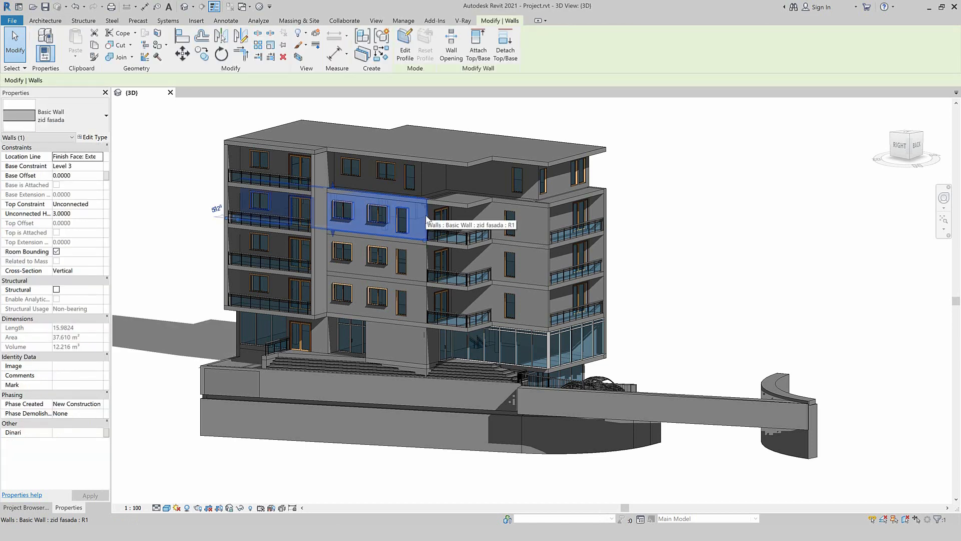
{"action": "left_click", "coordinate": [92, 137]}
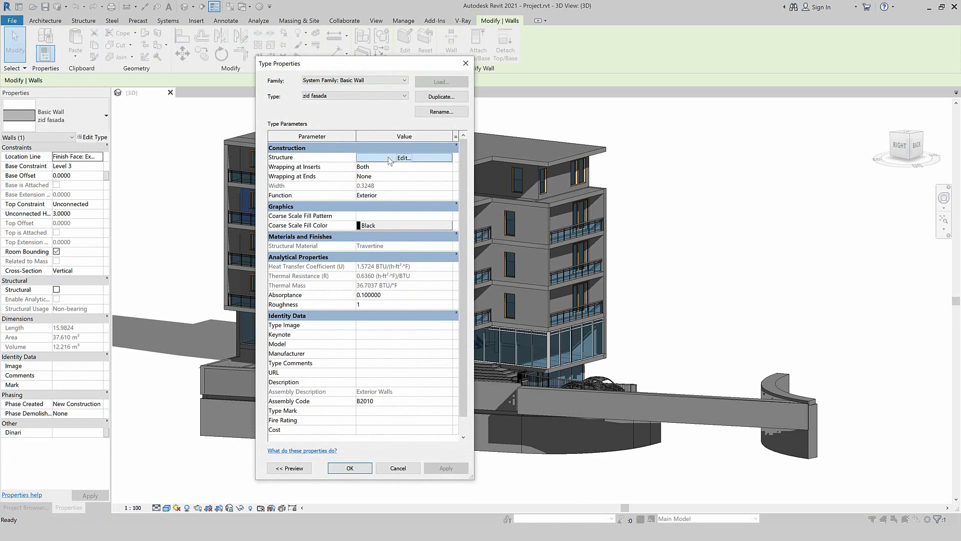
{"action": "left_click", "coordinate": [404, 157]}
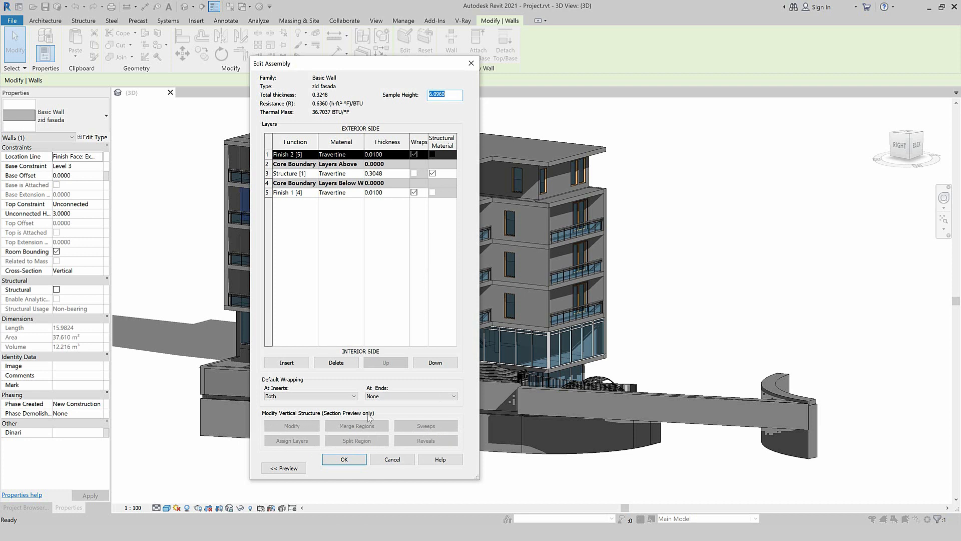
{"action": "left_click", "coordinate": [294, 465]}
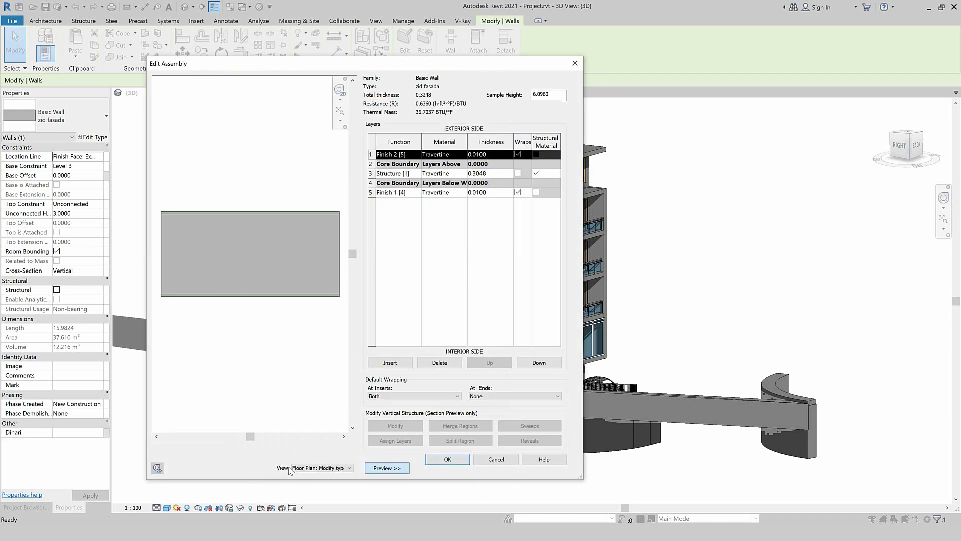
{"action": "left_click", "coordinate": [297, 468]}
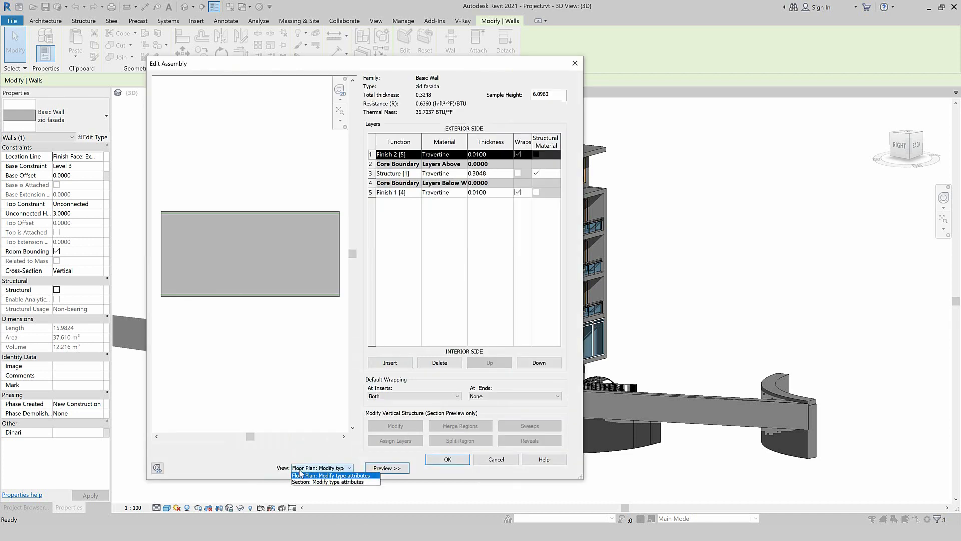
{"action": "left_click", "coordinate": [303, 481]}
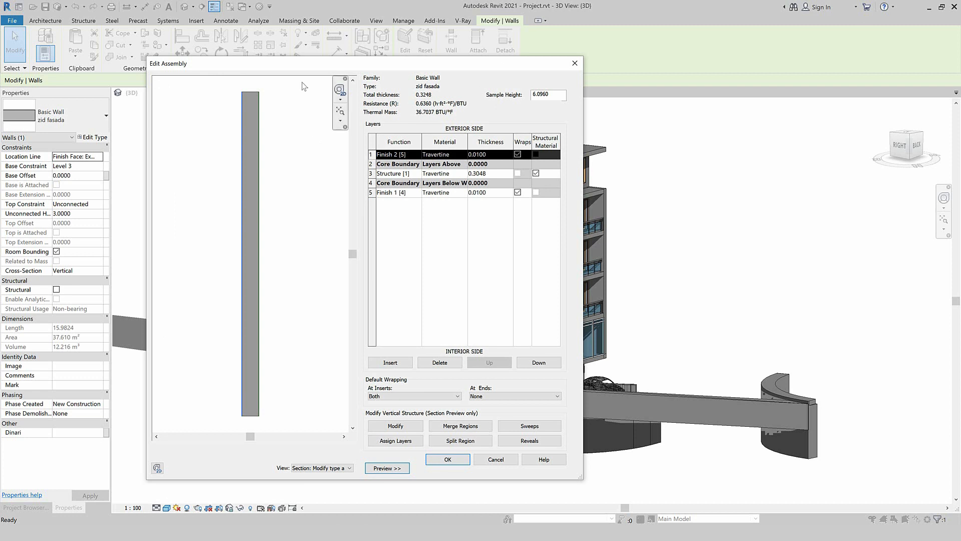
Set the wall assembly's sample height to 3 and fit the whole section in the preview.
{"action": "left_click_drag", "start_coordinate": [554, 94], "coordinate": [499, 96]}
{"action": "type", "text": "3"}
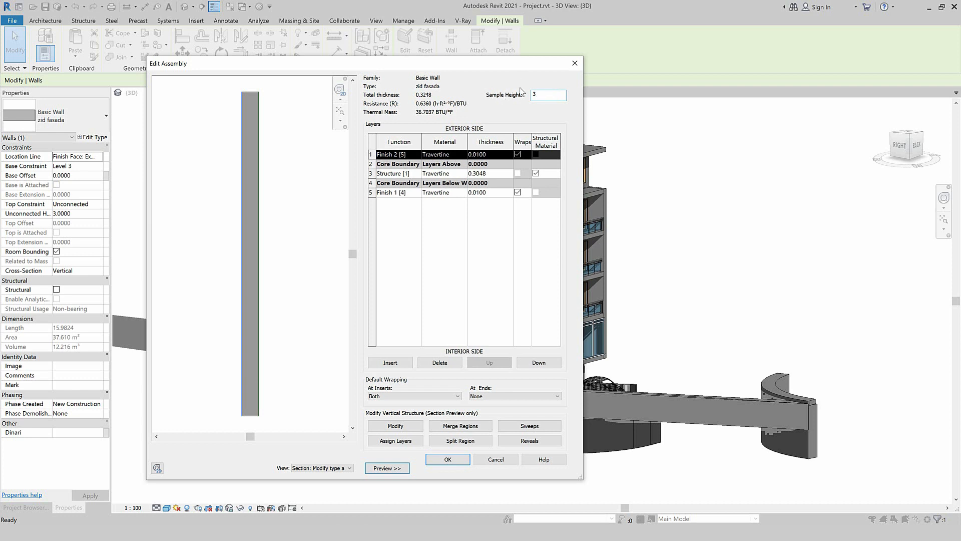
{"action": "left_click", "coordinate": [261, 287]}
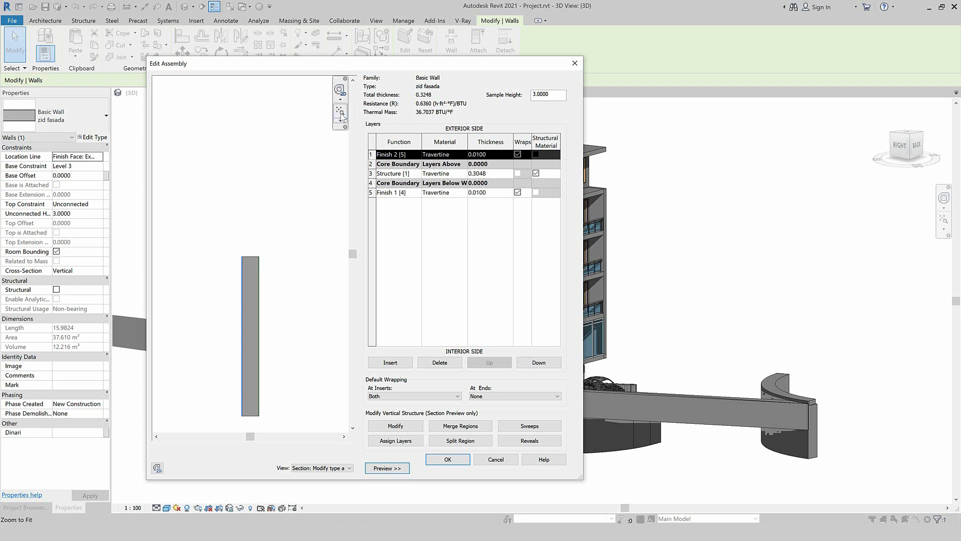
{"action": "right_click", "coordinate": [290, 228]}
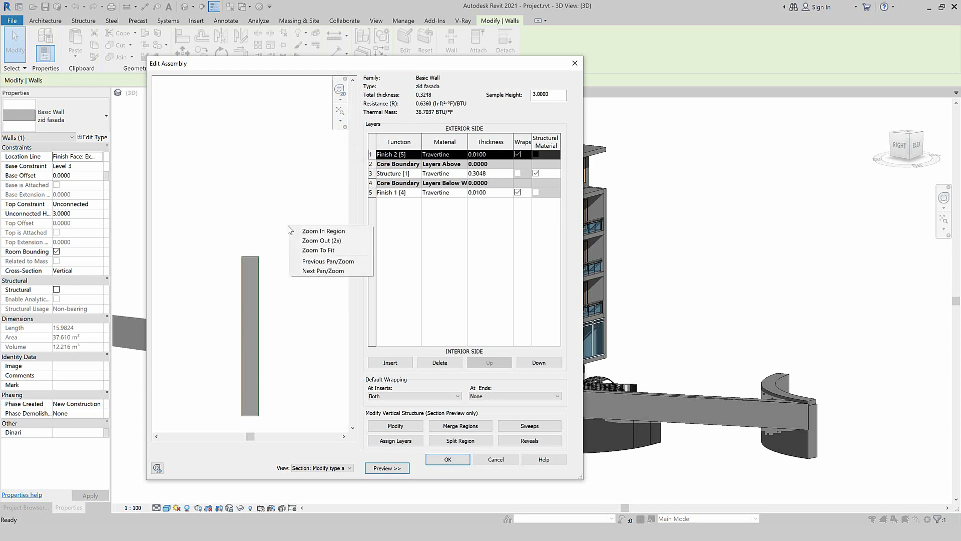
{"action": "left_click", "coordinate": [311, 251]}
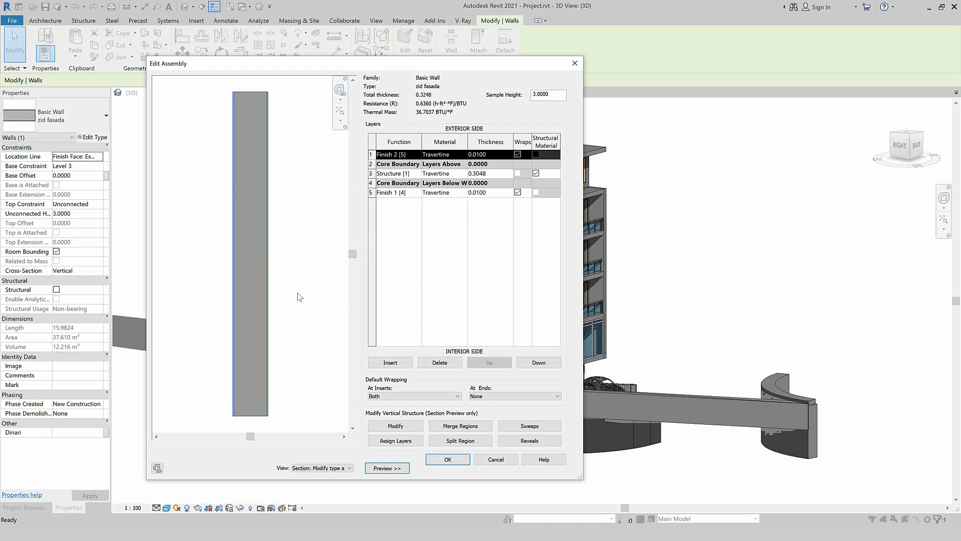
Add a wall sweep using the profile "Wall Sweep-Brick Soldier Course : 2 Bricks".
{"action": "left_click", "coordinate": [555, 430]}
{"action": "left_click_drag", "start_coordinate": [461, 200], "coordinate": [292, 165]}
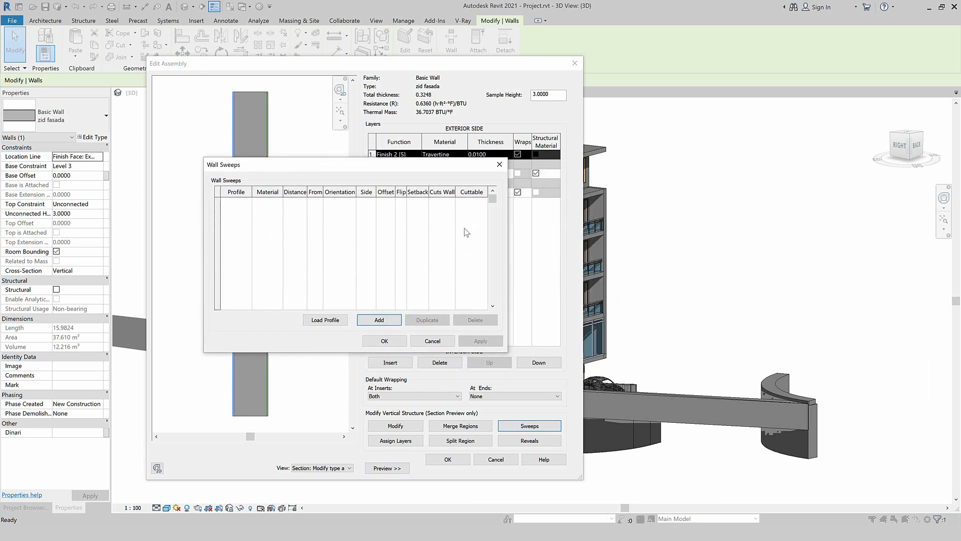
{"action": "left_click", "coordinate": [375, 321]}
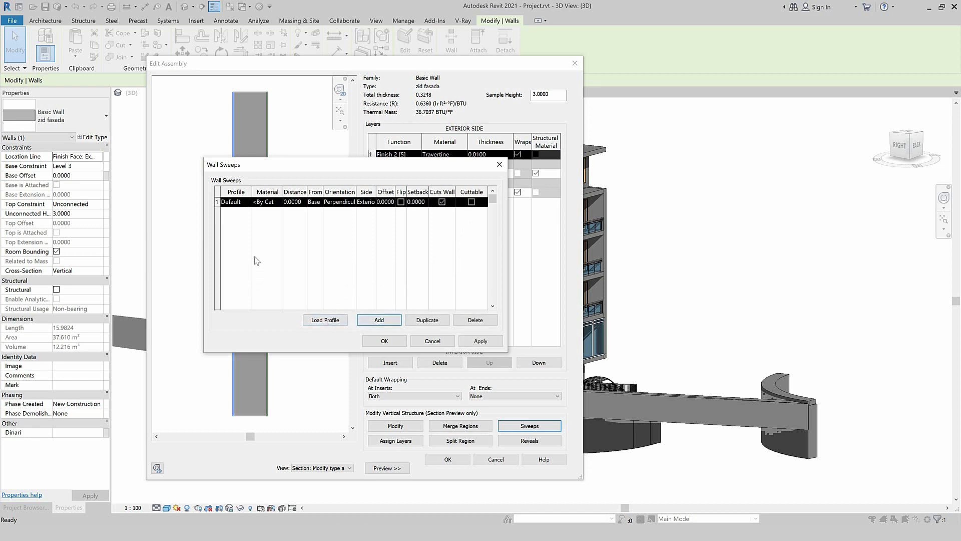
{"action": "left_click", "coordinate": [249, 202]}
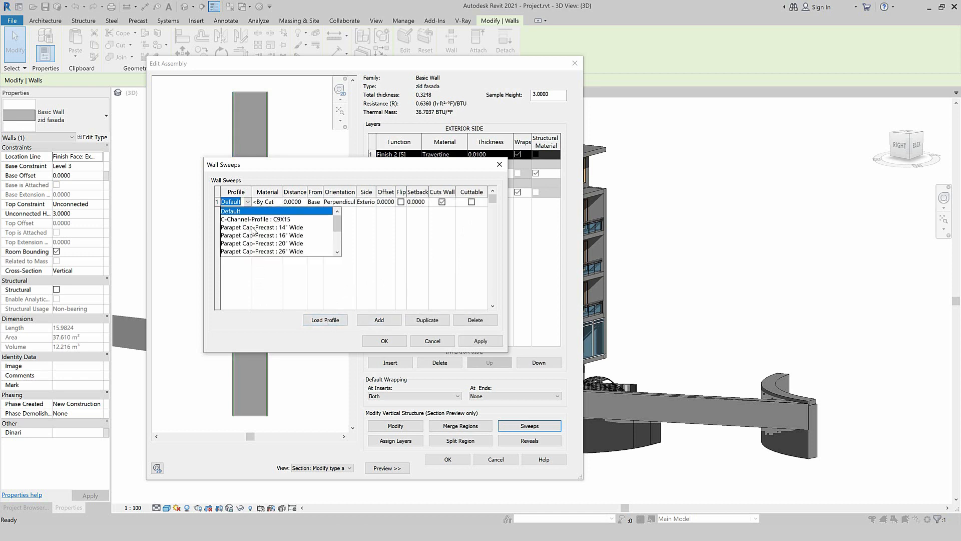
{"action": "scroll", "coordinate": [254, 231], "scroll_direction": "down", "scroll_amount": 2}
{"action": "scroll", "coordinate": [255, 245], "scroll_direction": "up", "scroll_amount": 1}
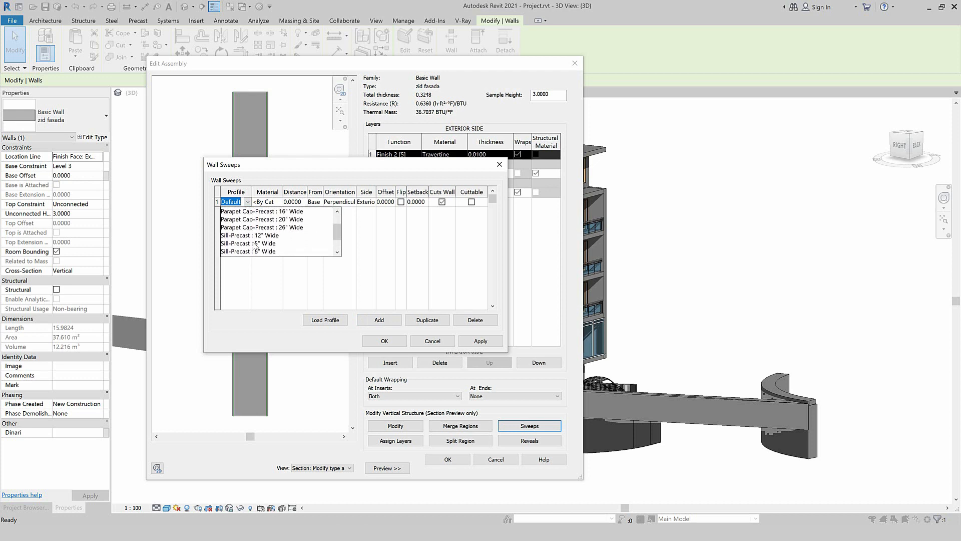
{"action": "scroll", "coordinate": [255, 245], "scroll_direction": "down", "scroll_amount": 1}
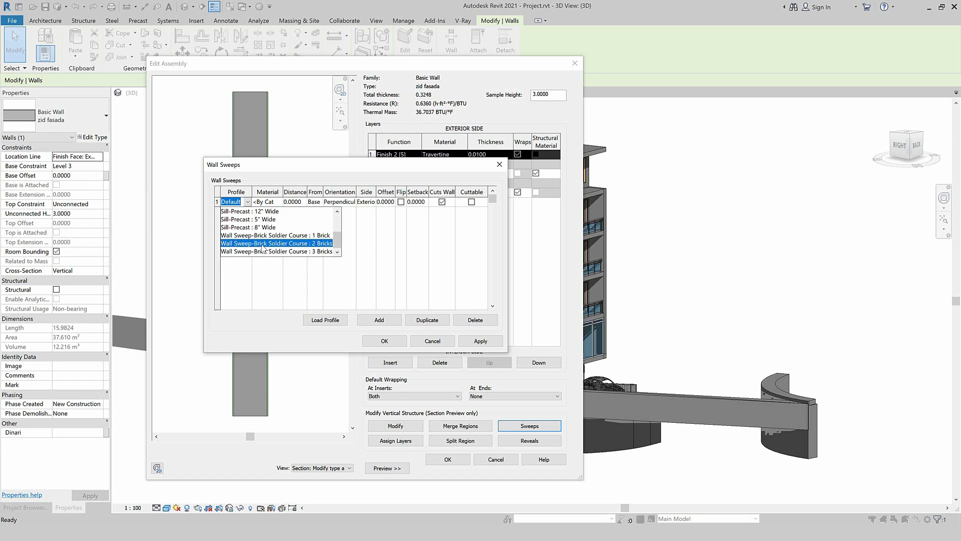
{"action": "left_click", "coordinate": [264, 249]}
Search the materials for "plaster", assign "Wall Texture, Stucco" to the sweep and apply it.
{"action": "left_click", "coordinate": [271, 202]}
{"action": "left_click", "coordinate": [278, 202]}
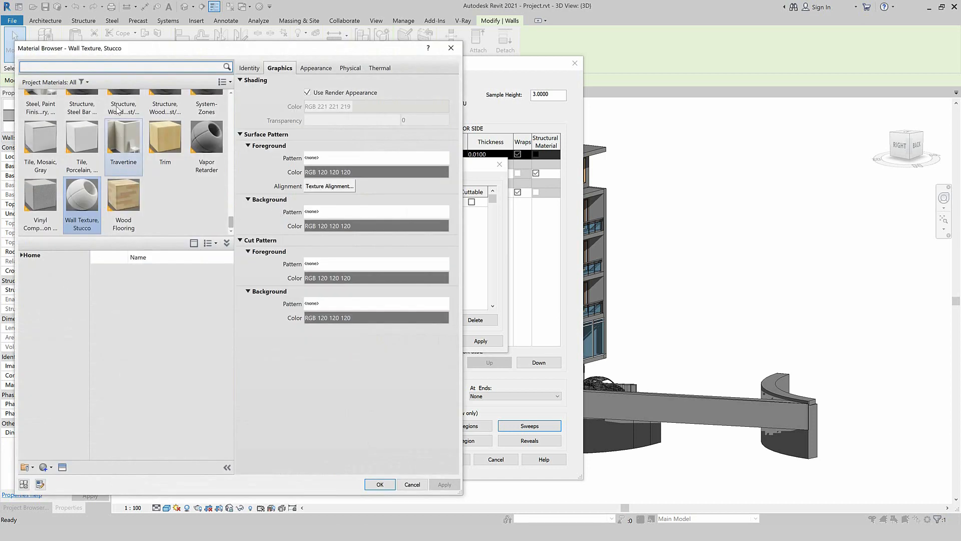
{"action": "left_click", "coordinate": [95, 65]}
{"action": "type", "text": "plast"}
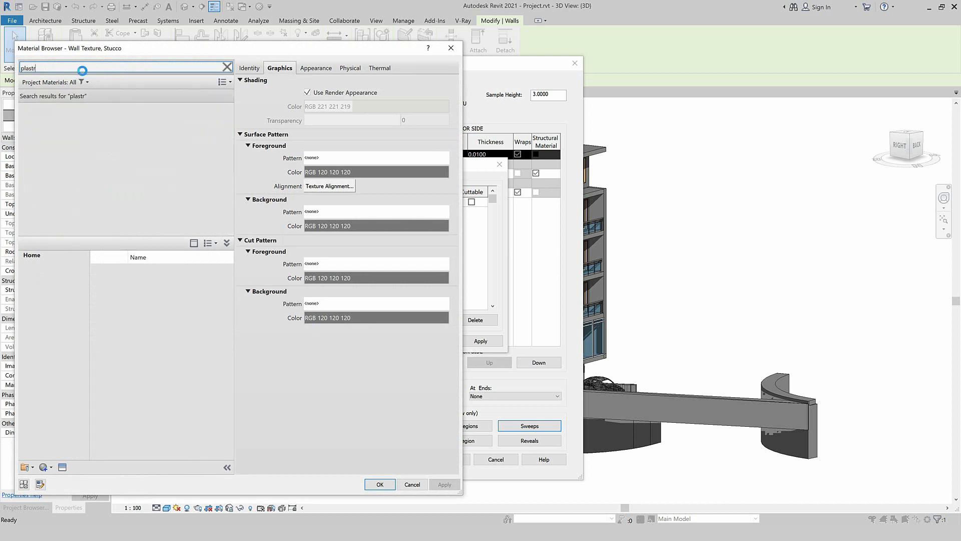
{"action": "type", "text": "er"}
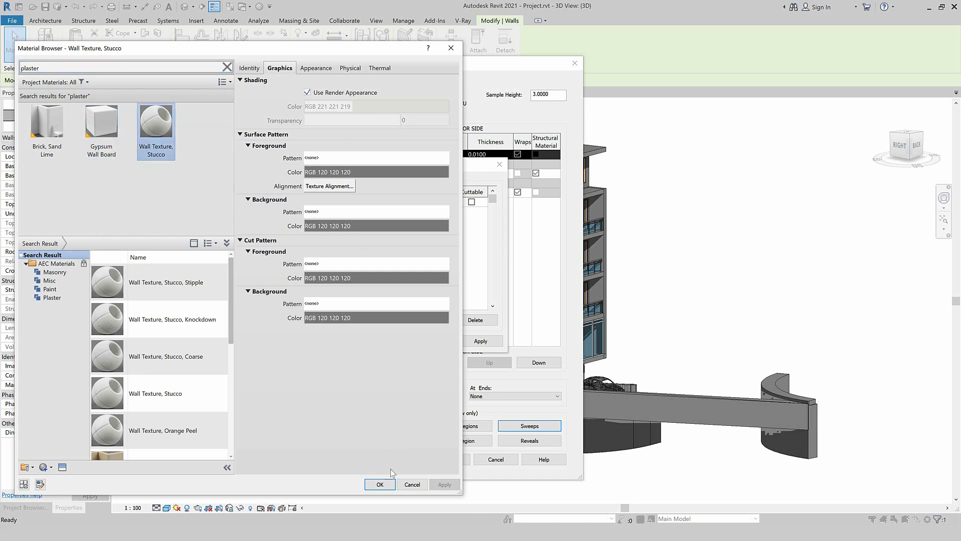
{"action": "left_click", "coordinate": [383, 485]}
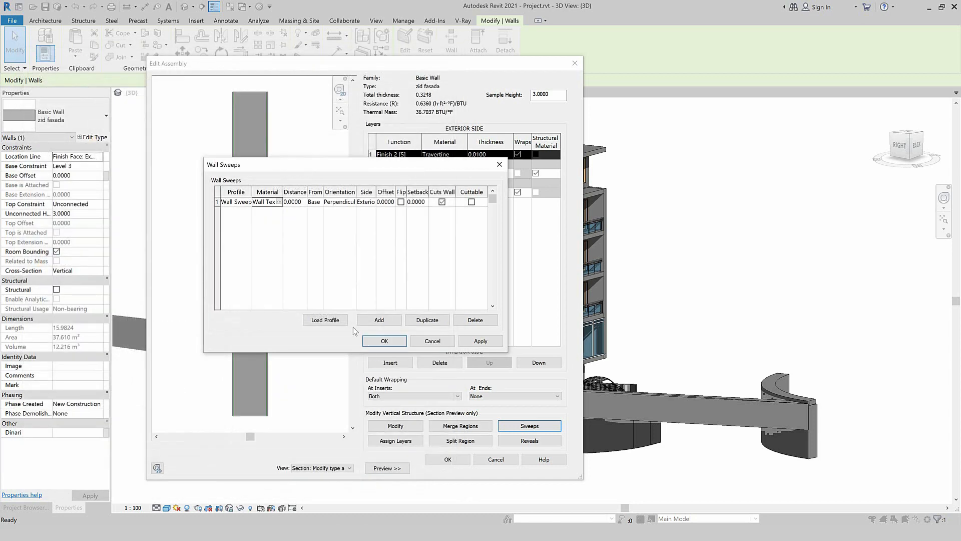
{"action": "left_click_drag", "start_coordinate": [264, 160], "coordinate": [321, 159]}
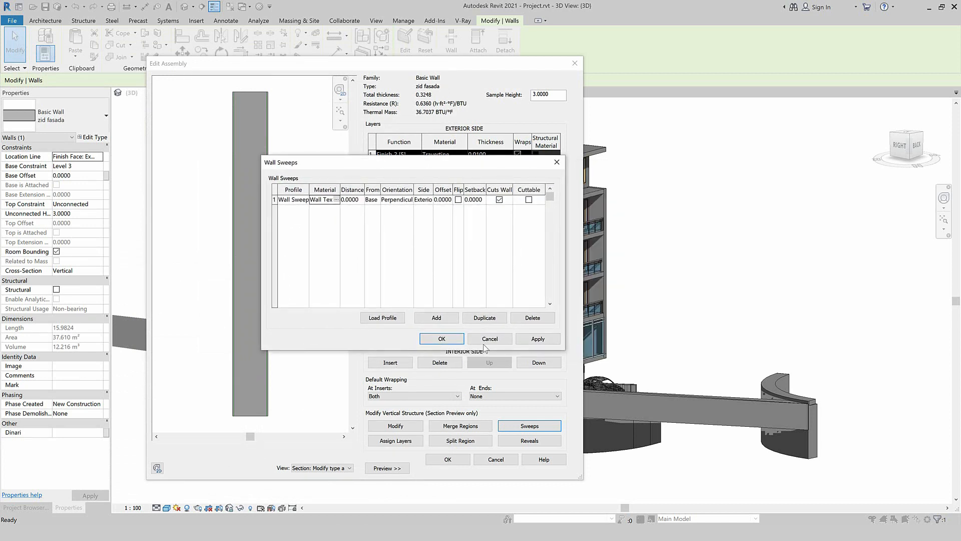
{"action": "left_click", "coordinate": [535, 339]}
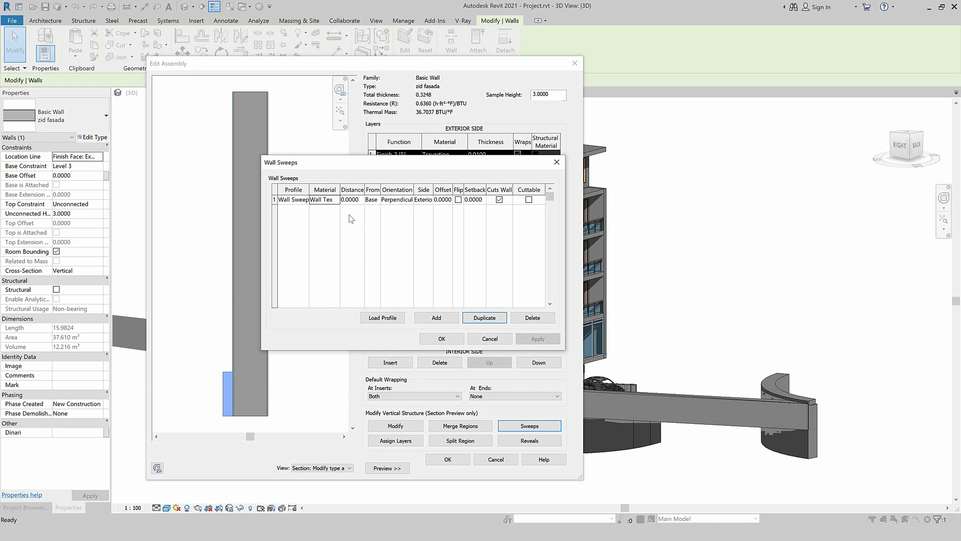
Set the sweep's distance from the wall base to 1 and apply it.
{"action": "left_click", "coordinate": [361, 201]}
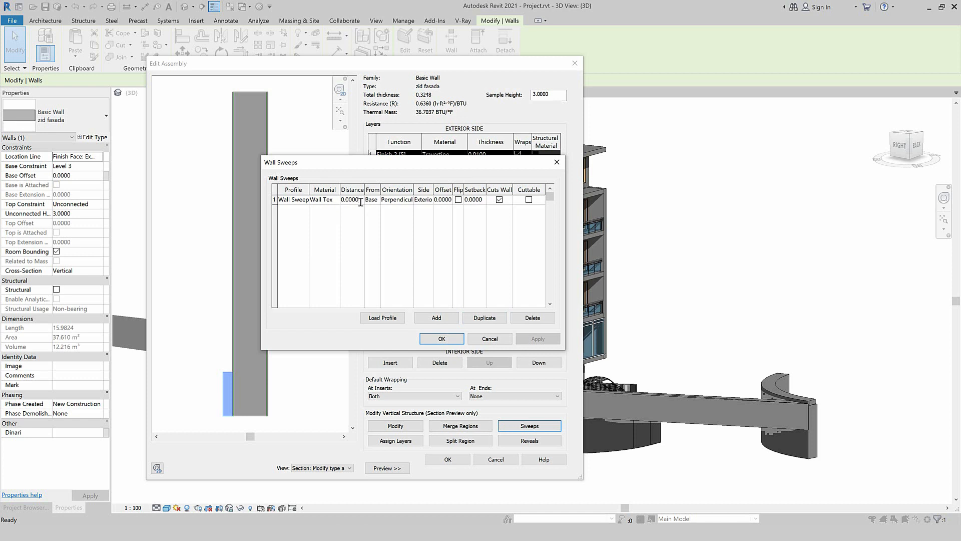
{"action": "left_click_drag", "start_coordinate": [358, 200], "coordinate": [334, 198]}
{"action": "type", "text": "1"}
{"action": "left_click", "coordinate": [538, 339]}
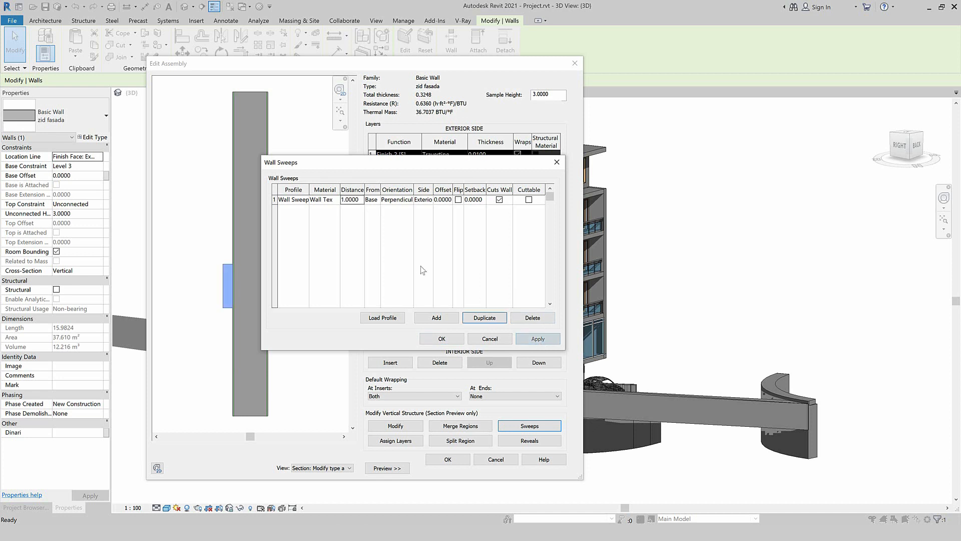
Set the sweep's distance from the wall base to 1.95 and apply it.
{"action": "left_click", "coordinate": [361, 202]}
{"action": "left_click_drag", "start_coordinate": [359, 200], "coordinate": [291, 203]}
{"action": "type", "text": "1.9"}
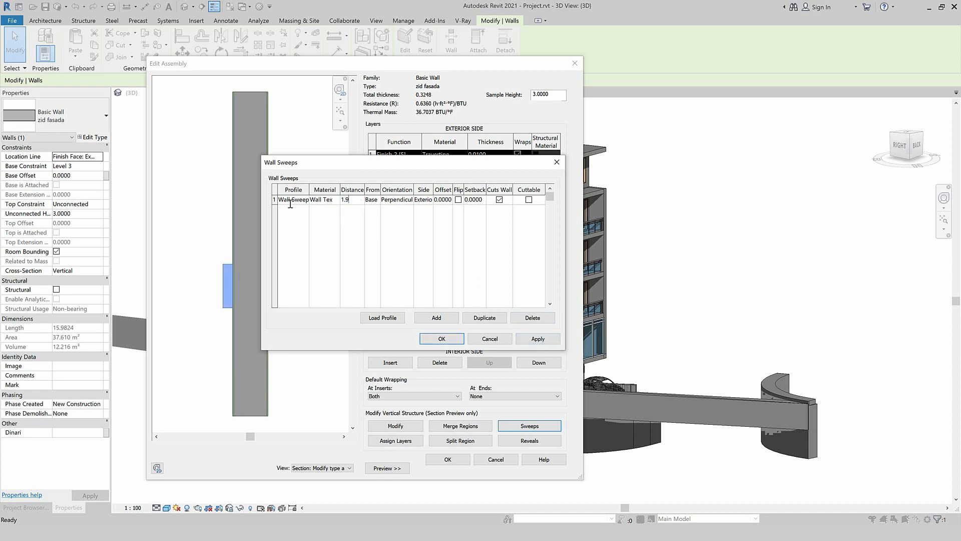
{"action": "left_click", "coordinate": [537, 339]}
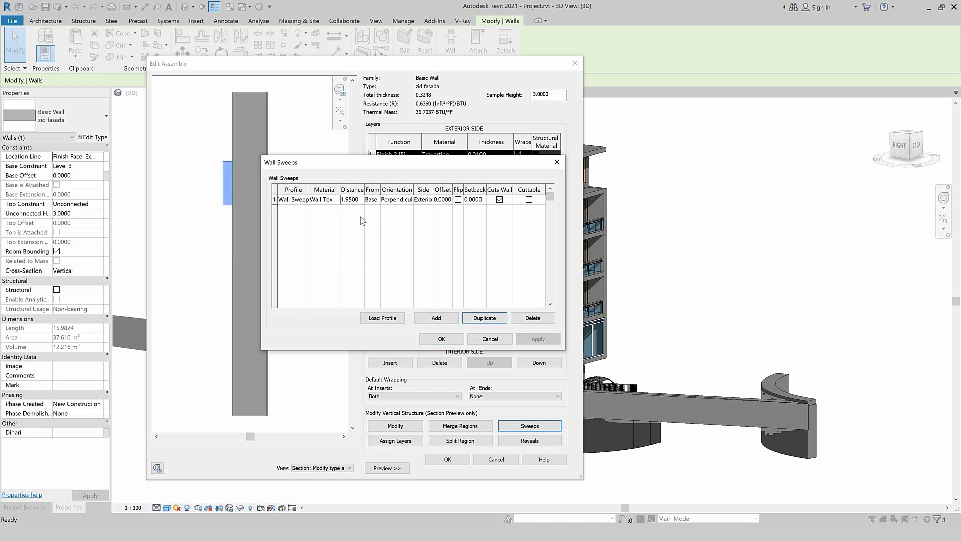
Check the sweep's From options, keeping Base, and widen the From and Orientation columns of the sweeps table.
{"action": "left_click", "coordinate": [379, 199]}
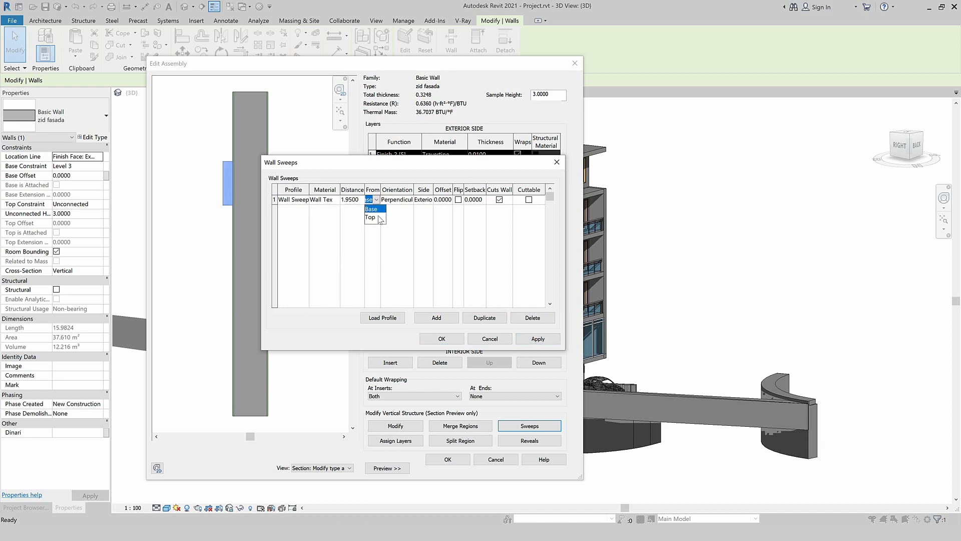
{"action": "left_click", "coordinate": [377, 240]}
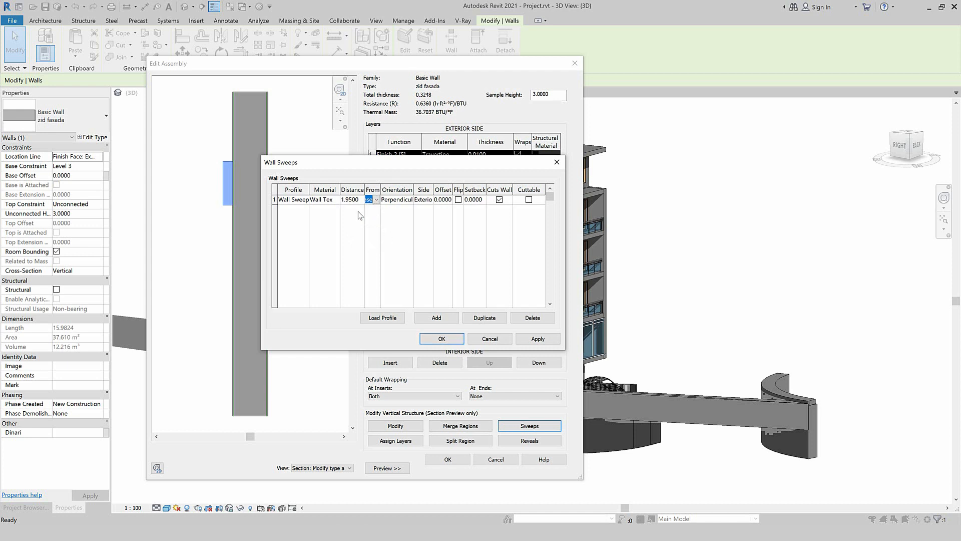
{"action": "left_click_drag", "start_coordinate": [380, 189], "coordinate": [387, 189]}
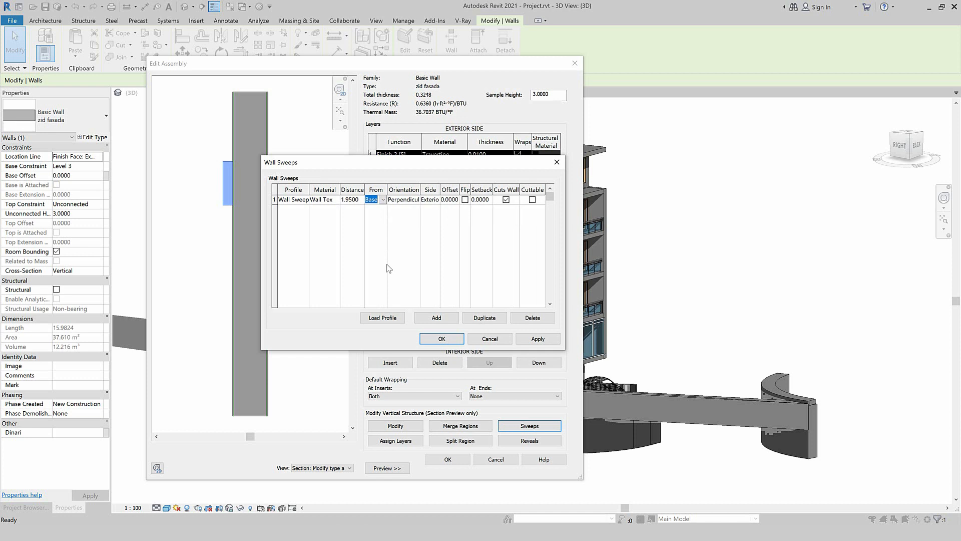
{"action": "left_click_drag", "start_coordinate": [420, 189], "coordinate": [424, 189]}
{"action": "left_click_drag", "start_coordinate": [449, 302], "coordinate": [226, 304]}
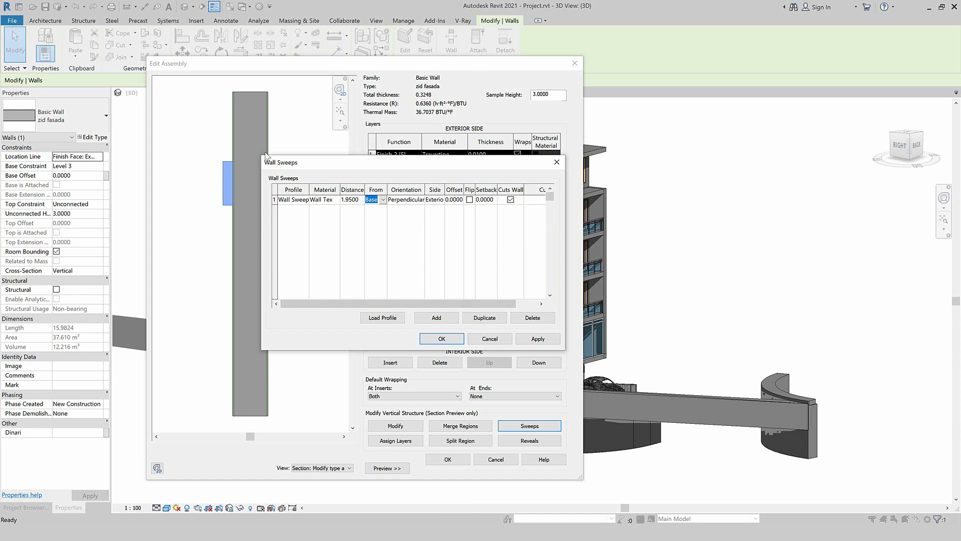
{"action": "left_click_drag", "start_coordinate": [267, 161], "coordinate": [256, 160]}
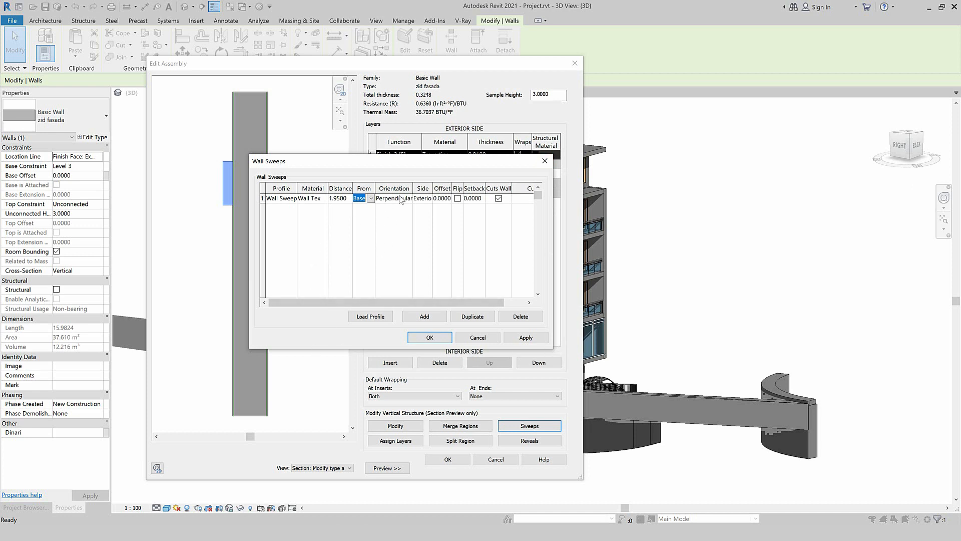
Set the sweep's offset from the exterior wall face to 0.1 and apply it.
{"action": "left_click", "coordinate": [423, 198]}
{"action": "left_click", "coordinate": [444, 237]}
{"action": "left_click", "coordinate": [445, 201]}
{"action": "double_click", "coordinate": [446, 200]}
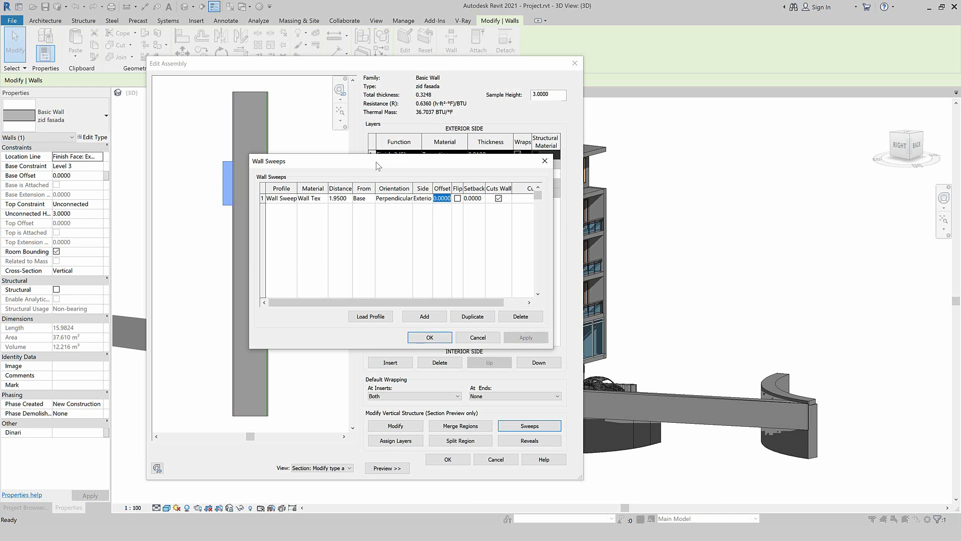
{"action": "left_click_drag", "start_coordinate": [383, 167], "coordinate": [397, 173]}
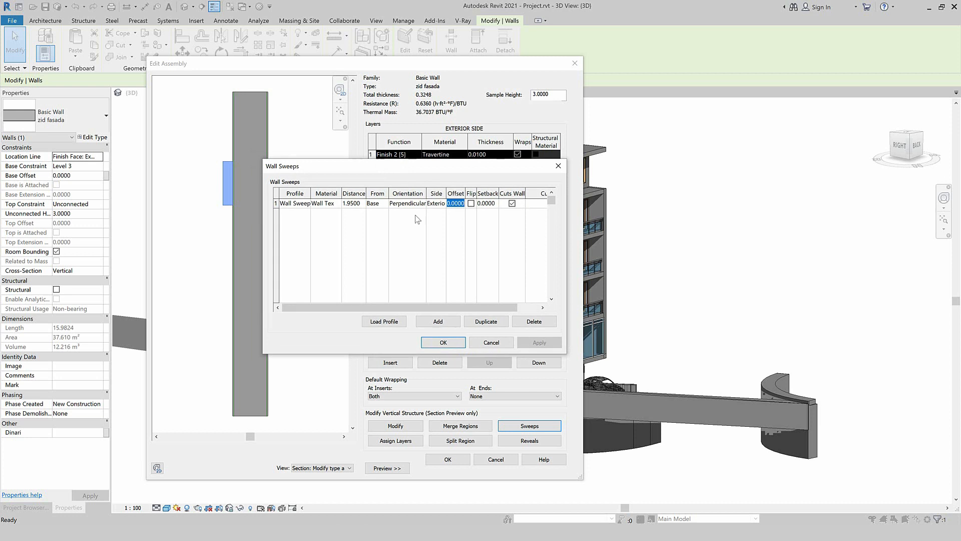
{"action": "type", "text": "0.1"}
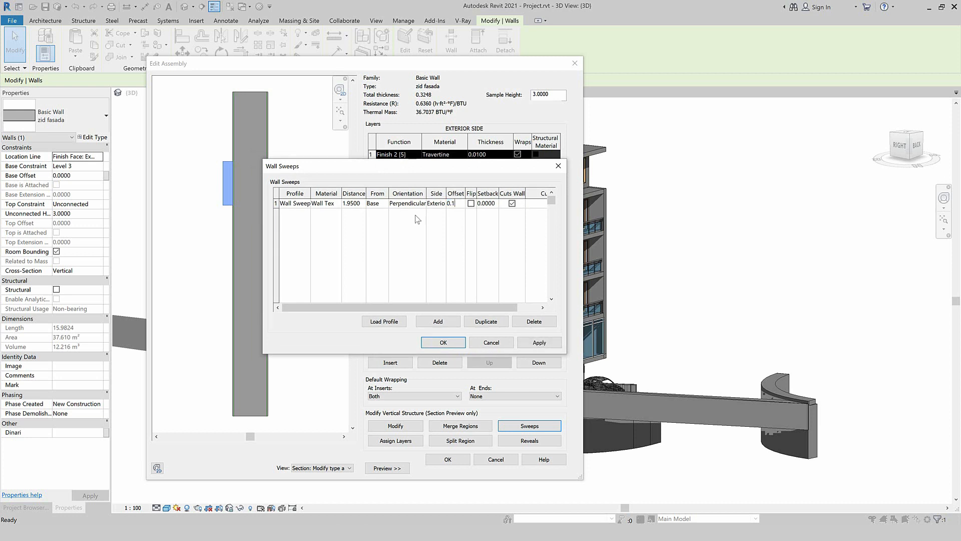
{"action": "left_click", "coordinate": [539, 342]}
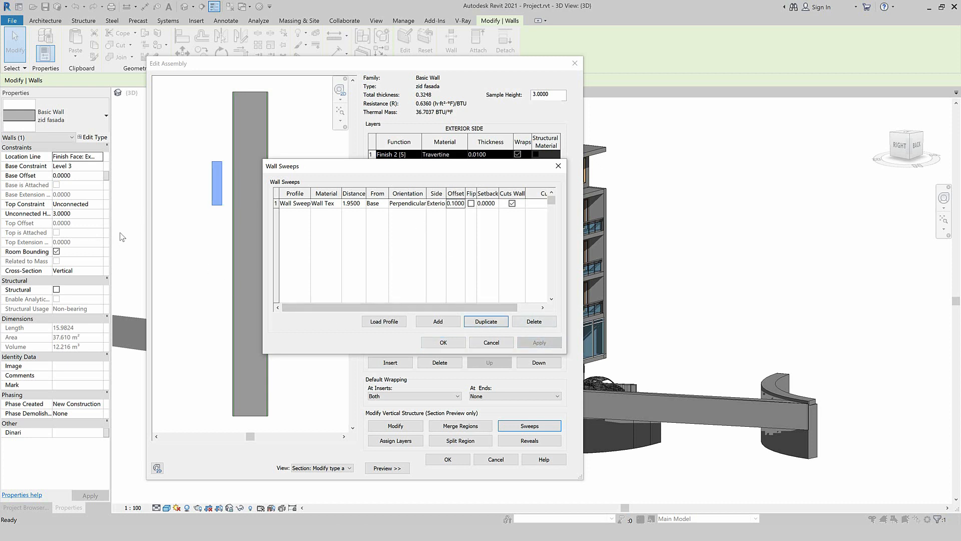
Set the sweep's offset from the exterior wall face to -0.092 and apply it.
{"action": "double_click", "coordinate": [457, 204]}
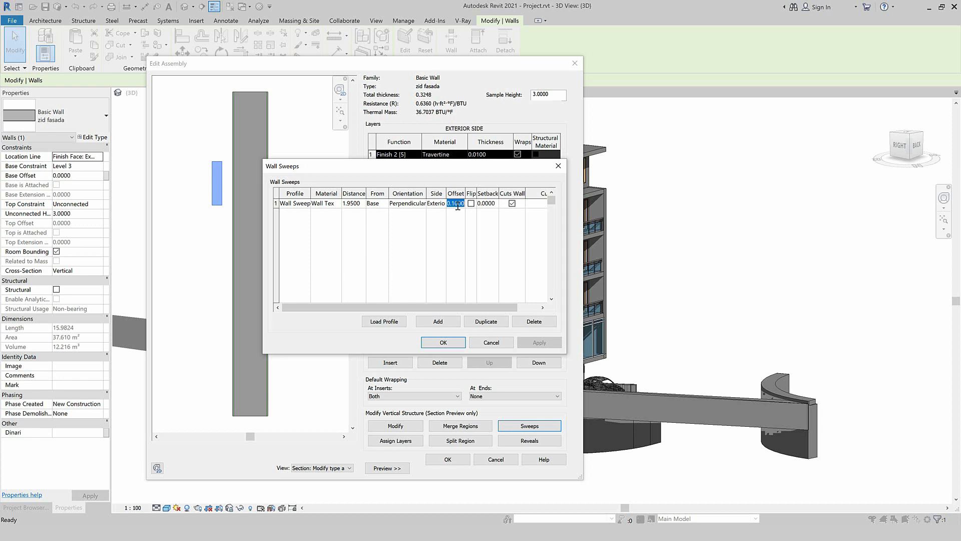
{"action": "left_click_drag", "start_coordinate": [472, 168], "coordinate": [473, 177]}
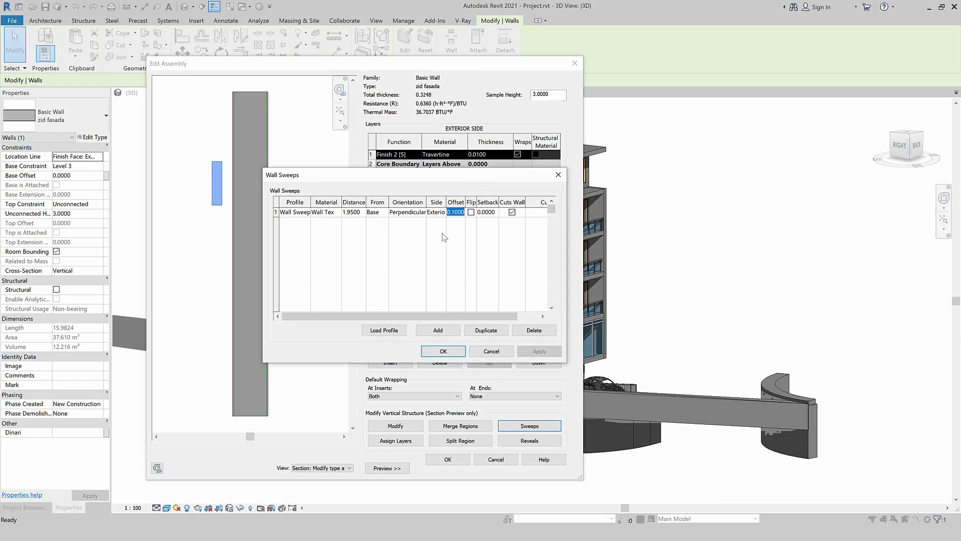
{"action": "type", "text": "-"}
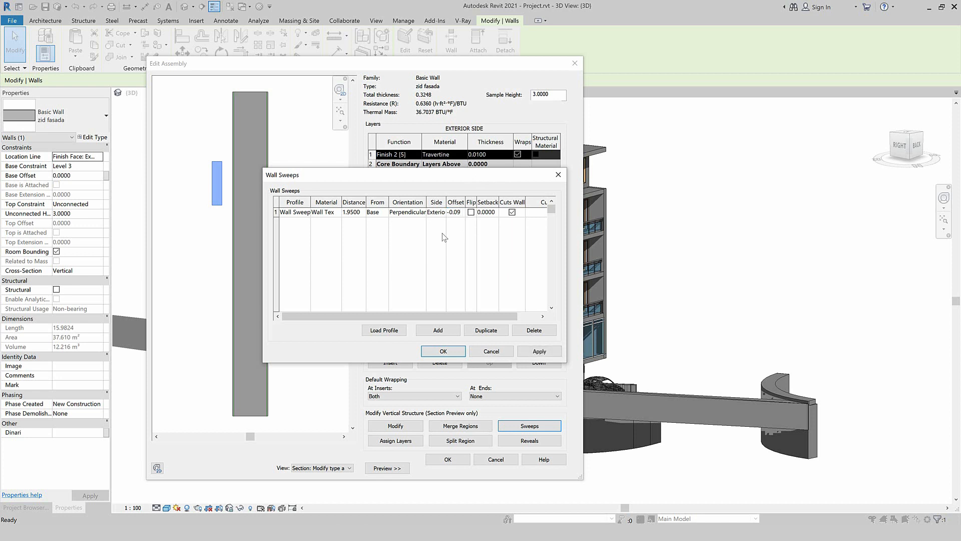
{"action": "left_click", "coordinate": [538, 352]}
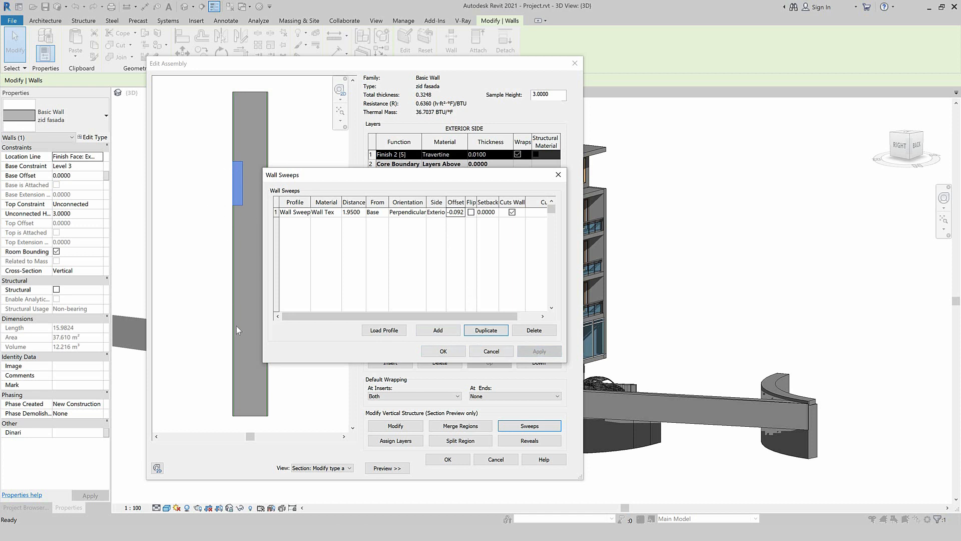
Browse the Wall folder inside the Imperial library's Profiles for loadable sweep profiles, closing the library without loading one.
{"action": "mouse_move", "coordinate": [497, 317]}
{"action": "left_mouse_down"}
{"action": "mouse_move", "coordinate": [524, 316]}
{"action": "mouse_move", "coordinate": [485, 316]}
{"action": "left_mouse_up"}
{"action": "left_click", "coordinate": [384, 330]}
{"action": "left_click", "coordinate": [386, 307]}
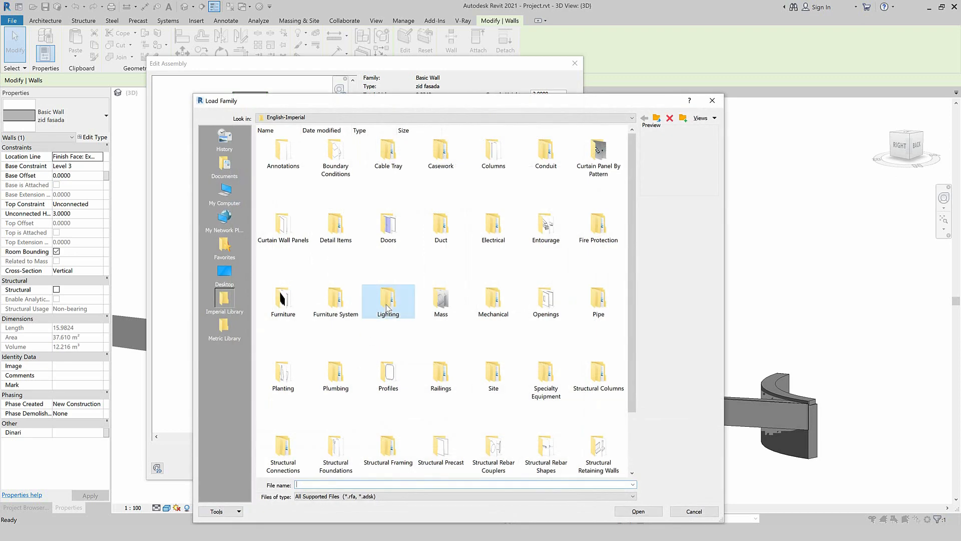
{"action": "key", "text": "p"}
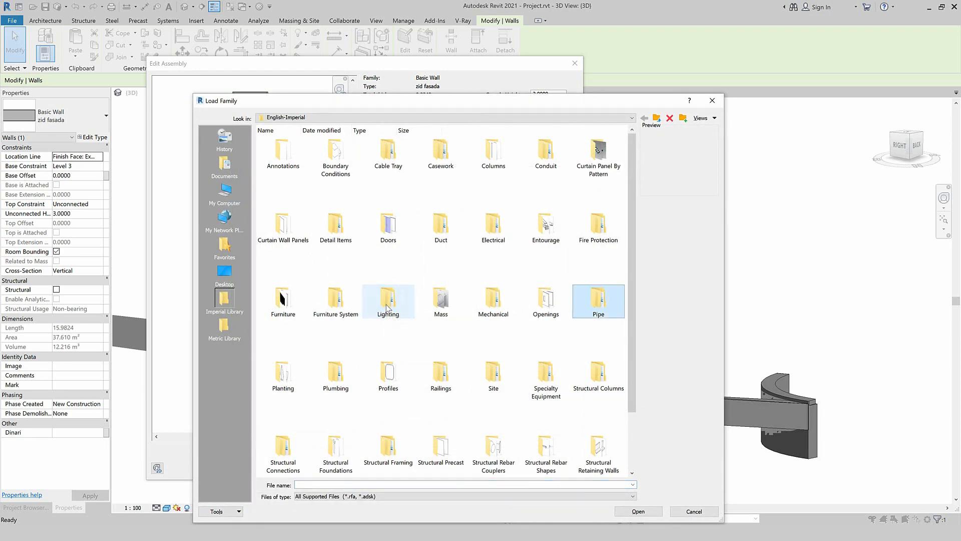
{"action": "double_click", "coordinate": [388, 383]}
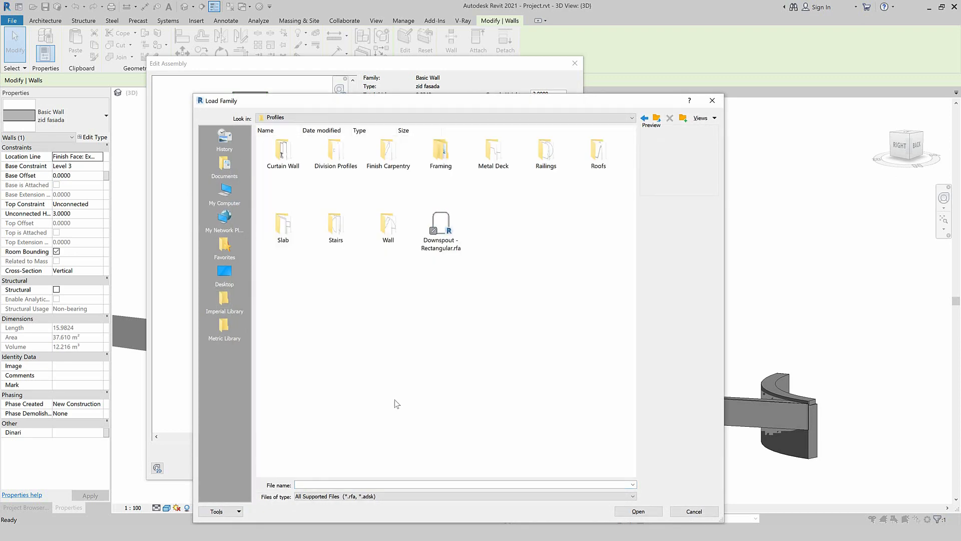
{"action": "double_click", "coordinate": [389, 235]}
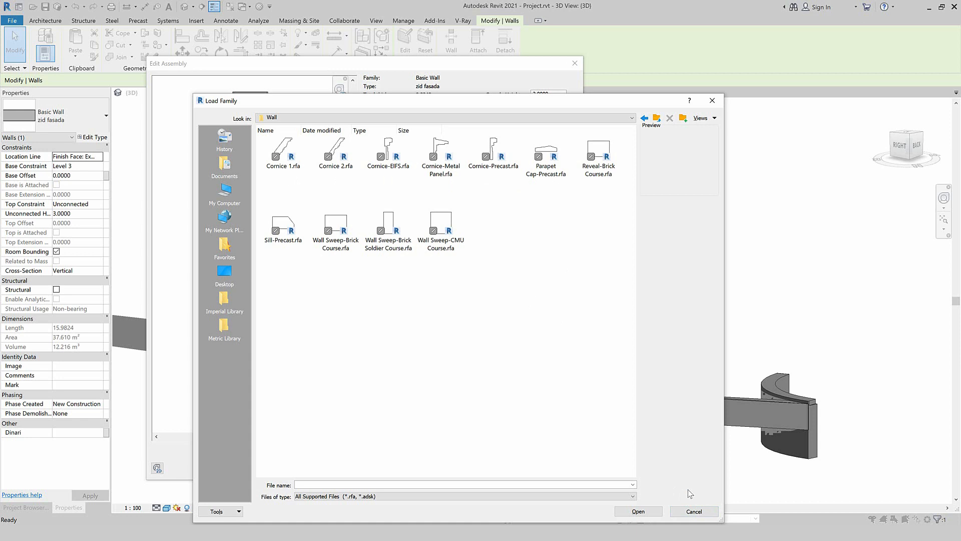
{"action": "left_click", "coordinate": [682, 512]}
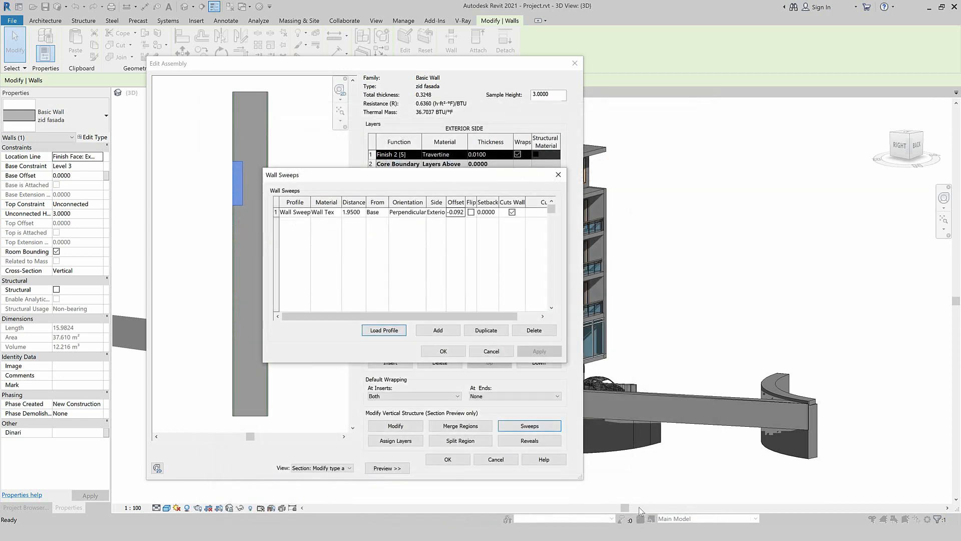
Confirm the sweep and the edited "zid fasada" wall type, returning to the 3D view with the wall deselected.
{"action": "left_click", "coordinate": [443, 352]}
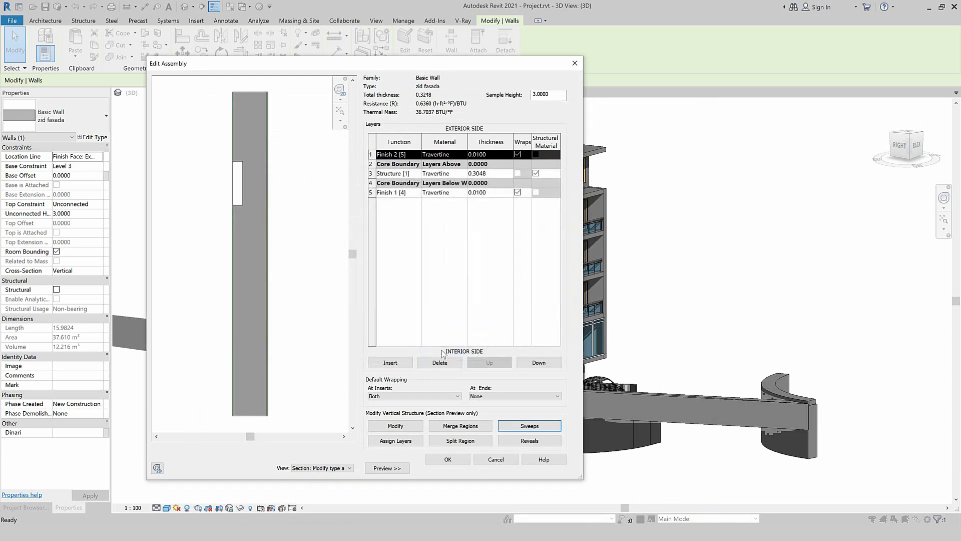
{"action": "left_click", "coordinate": [447, 459]}
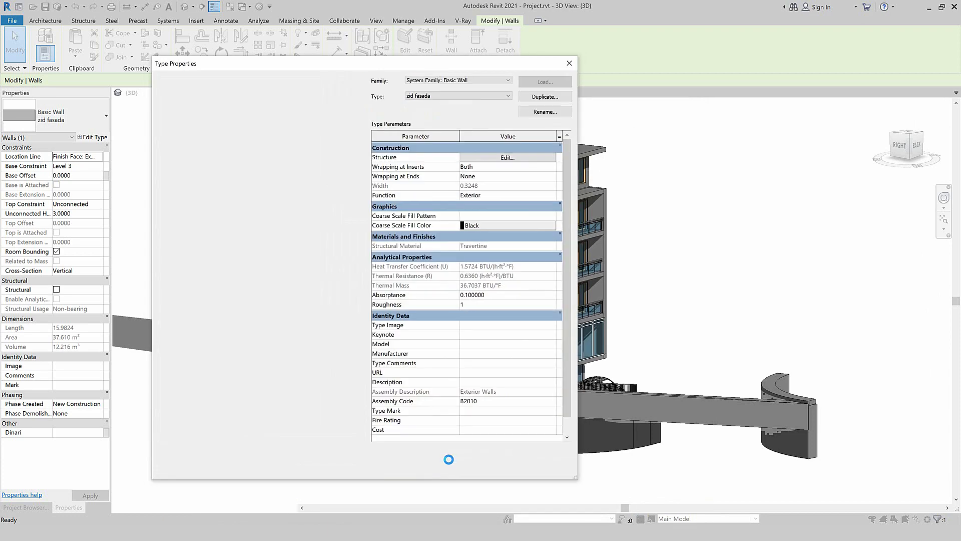
{"action": "left_click", "coordinate": [449, 468]}
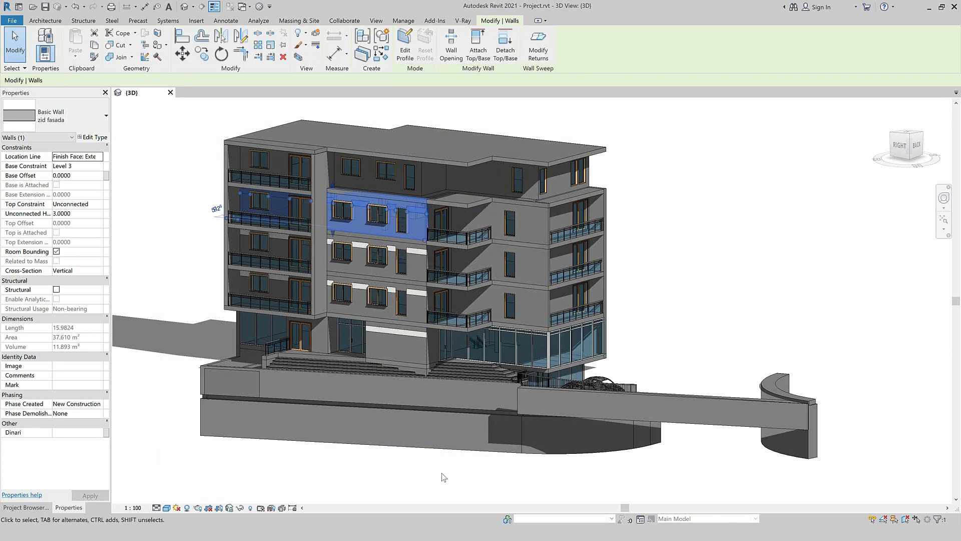
{"action": "left_click", "coordinate": [378, 458]}
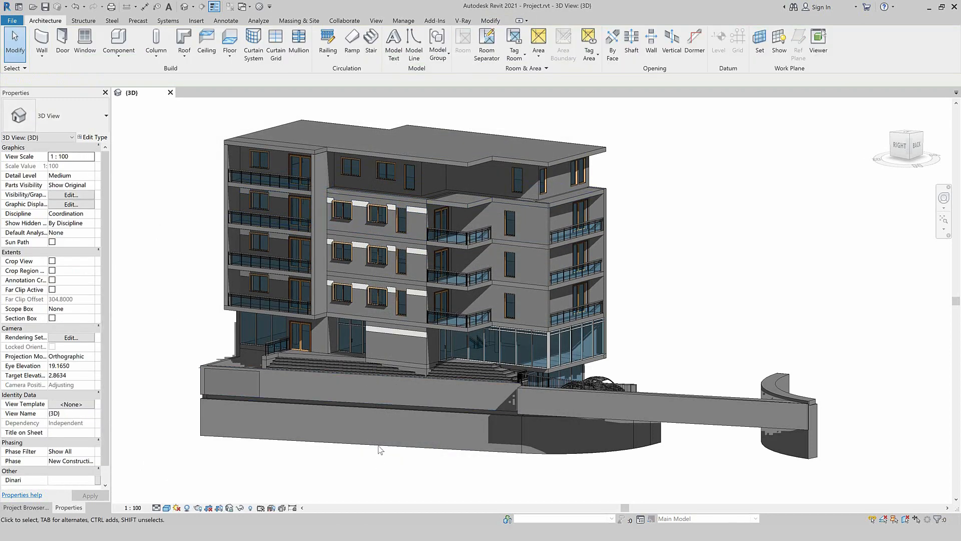
Make the sweep in the Level 3 facade wall's type structure cuttable, confirm the type changes and deselect the wall.
{"action": "scroll", "coordinate": [394, 183], "scroll_direction": "up", "scroll_amount": 5}
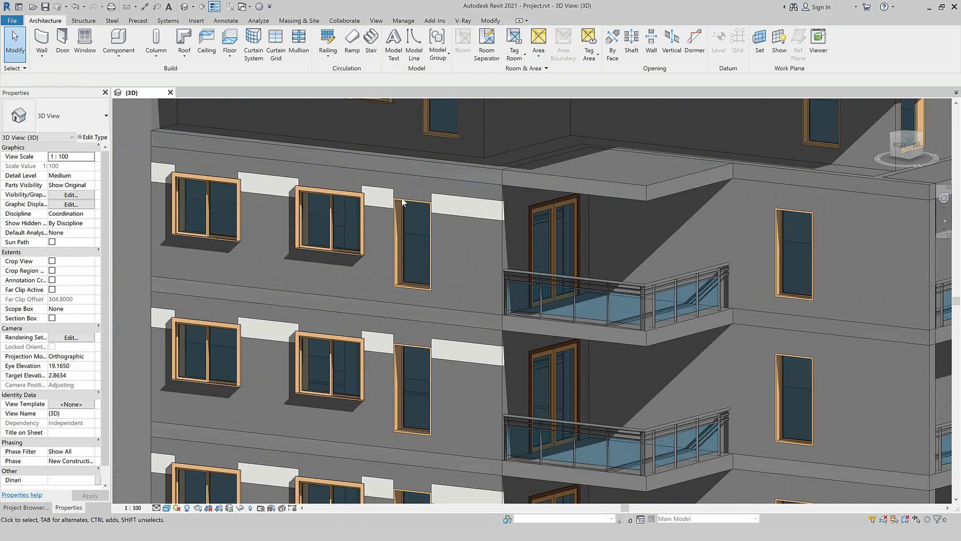
{"action": "scroll", "coordinate": [405, 241], "scroll_direction": "down", "scroll_amount": 4}
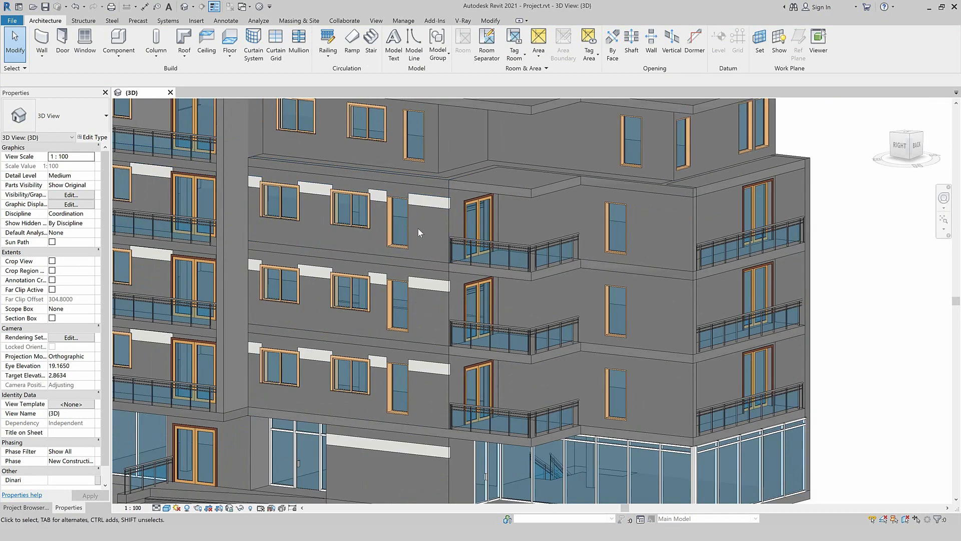
{"action": "scroll", "coordinate": [445, 218], "scroll_direction": "up", "scroll_amount": 2}
{"action": "left_click", "coordinate": [446, 217]}
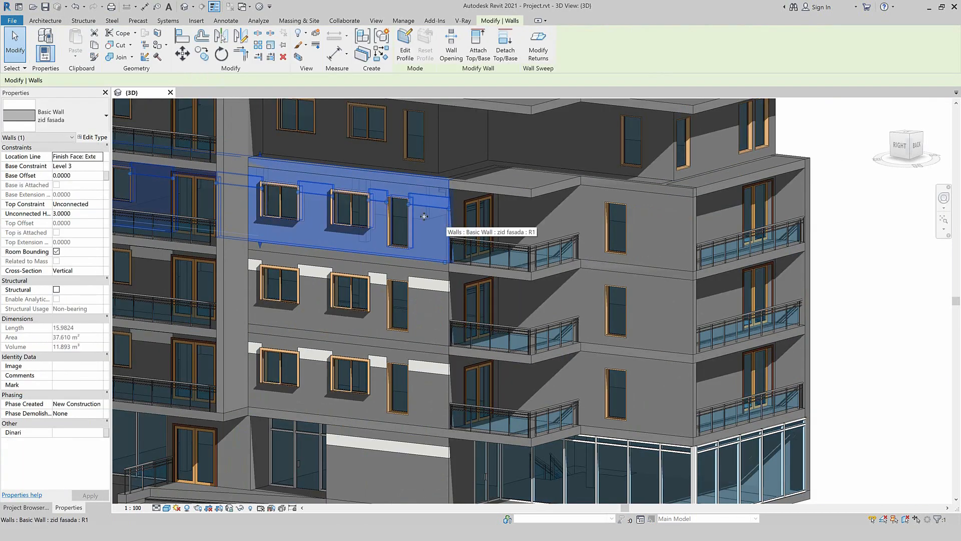
{"action": "left_click", "coordinate": [93, 137]}
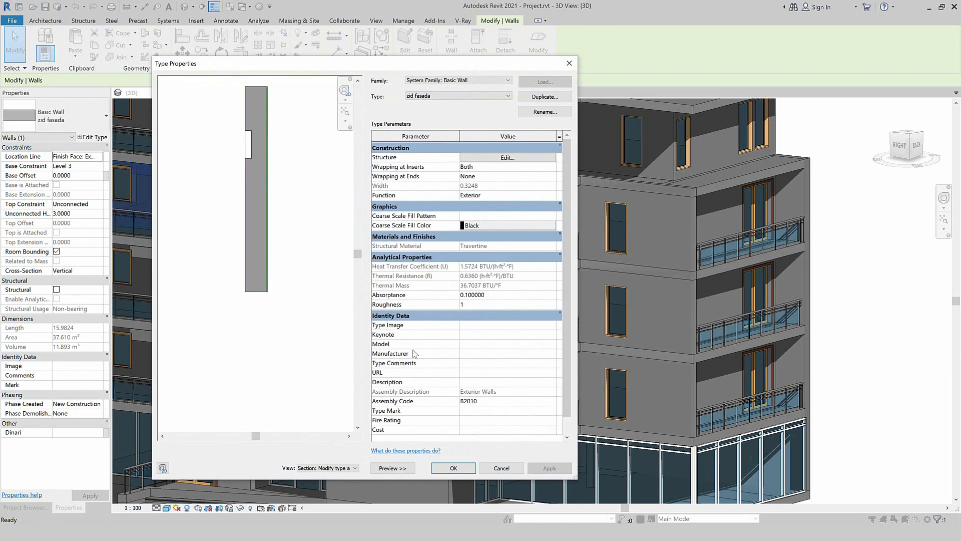
{"action": "left_click", "coordinate": [506, 158]}
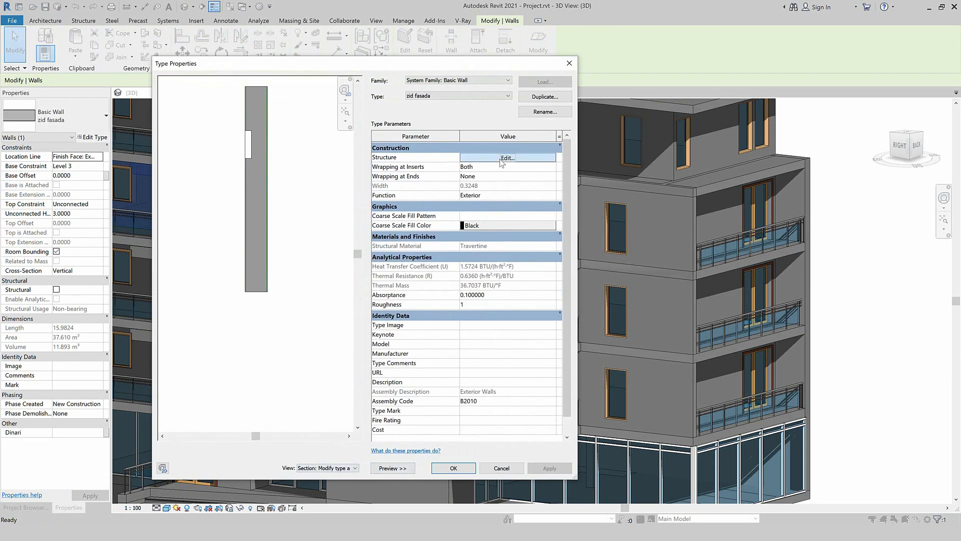
{"action": "left_click", "coordinate": [523, 426]}
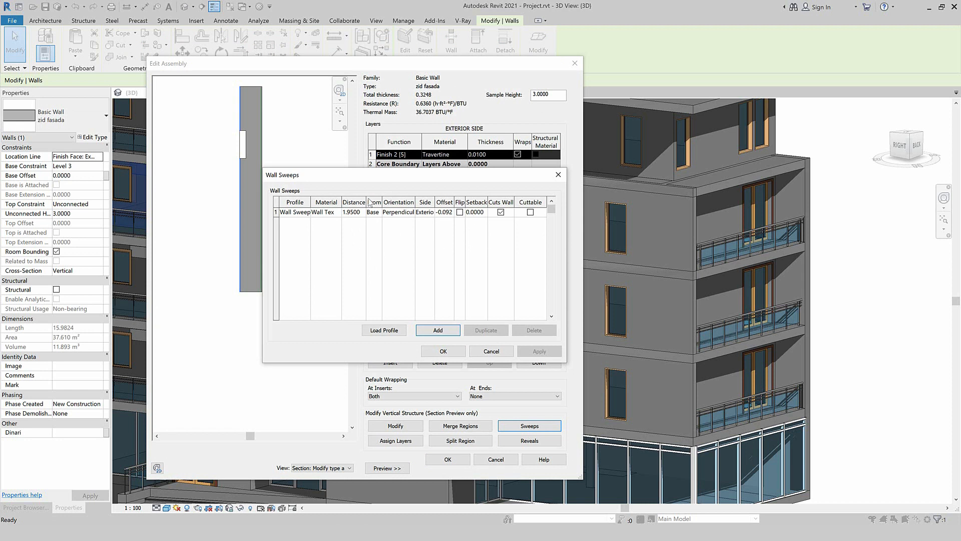
{"action": "left_click", "coordinate": [276, 212]}
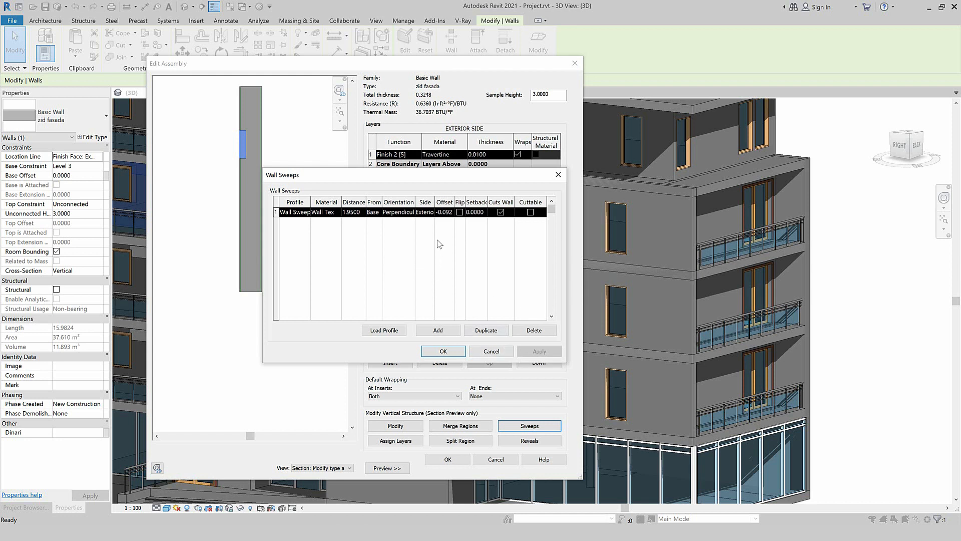
{"action": "left_click", "coordinate": [530, 212]}
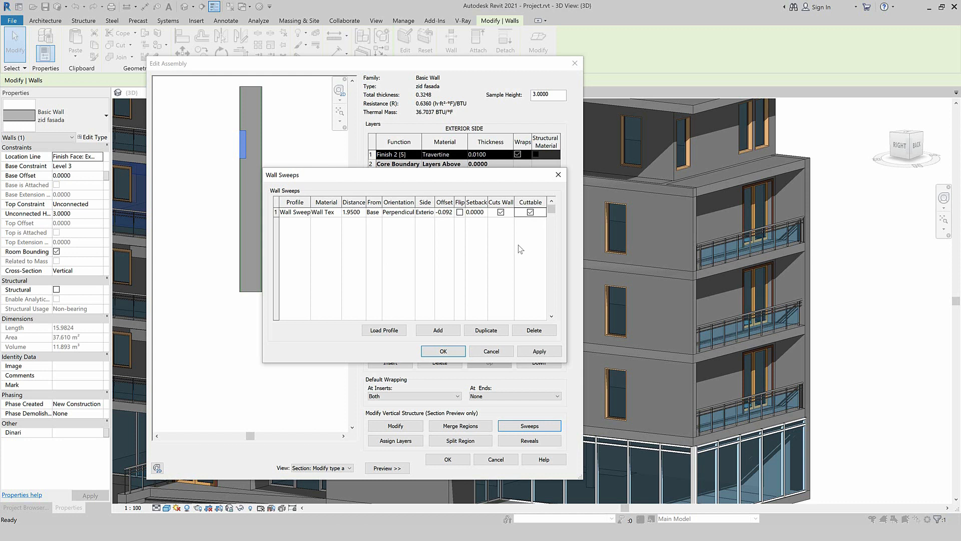
{"action": "left_click", "coordinate": [438, 351]}
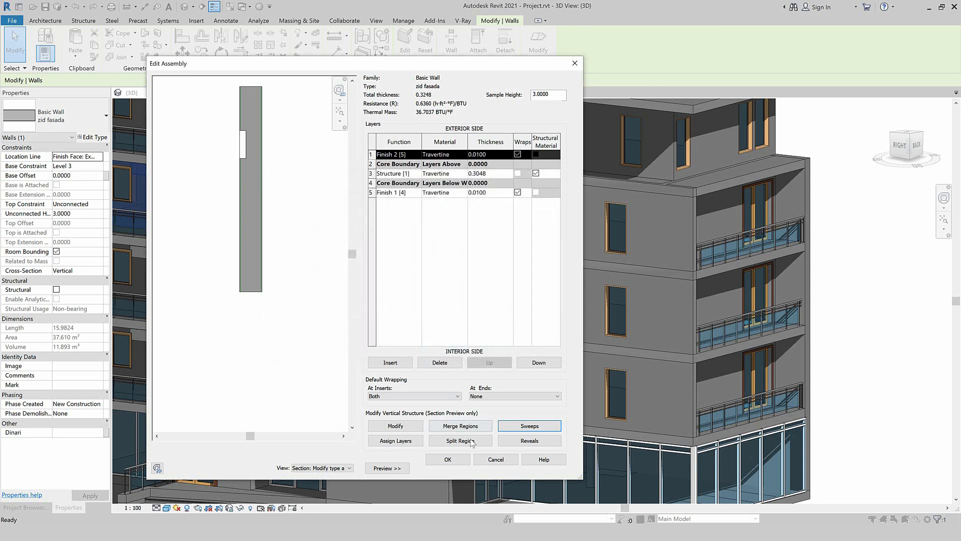
{"action": "left_click", "coordinate": [452, 461]}
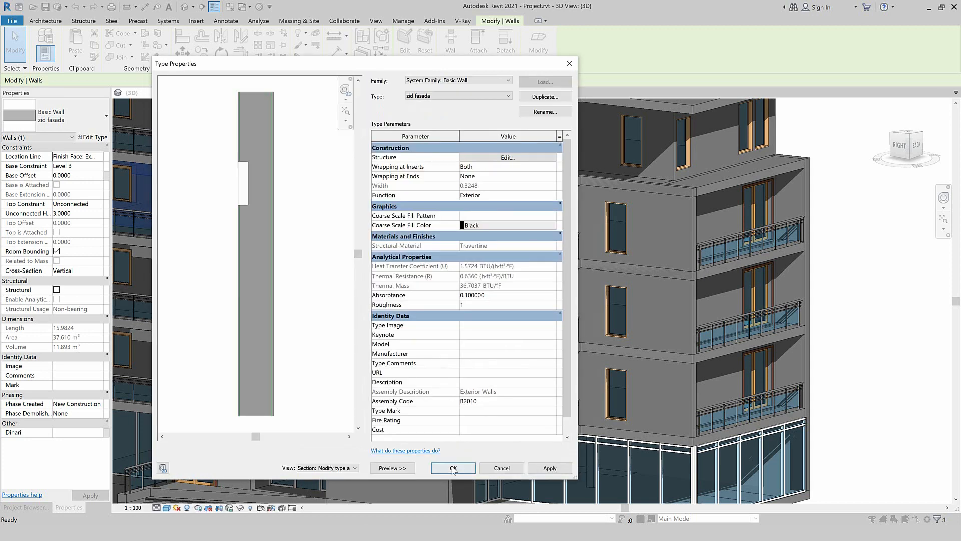
{"action": "left_click", "coordinate": [452, 466]}
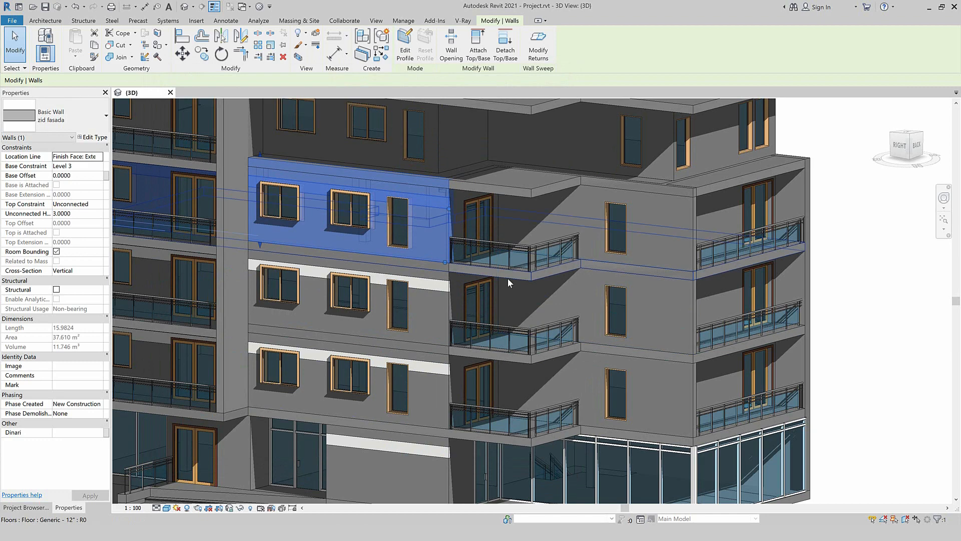
{"action": "scroll", "coordinate": [508, 278], "scroll_direction": "down", "scroll_amount": 5}
{"action": "left_click", "coordinate": [135, 242]}
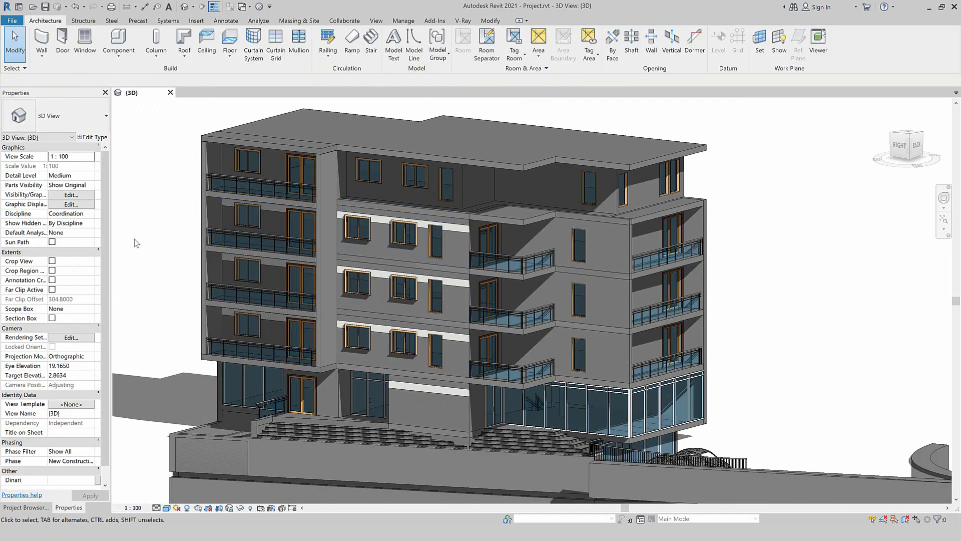
Duplicate the type of the ground-floor facade wall beside the curtain wall entrance as "zid fasada no swweps".
{"action": "middle_click_drag", "start_coordinate": [143, 236], "coordinate": [150, 219], "text": "shift"}
{"action": "scroll", "coordinate": [157, 268], "scroll_direction": "up", "scroll_amount": 1}
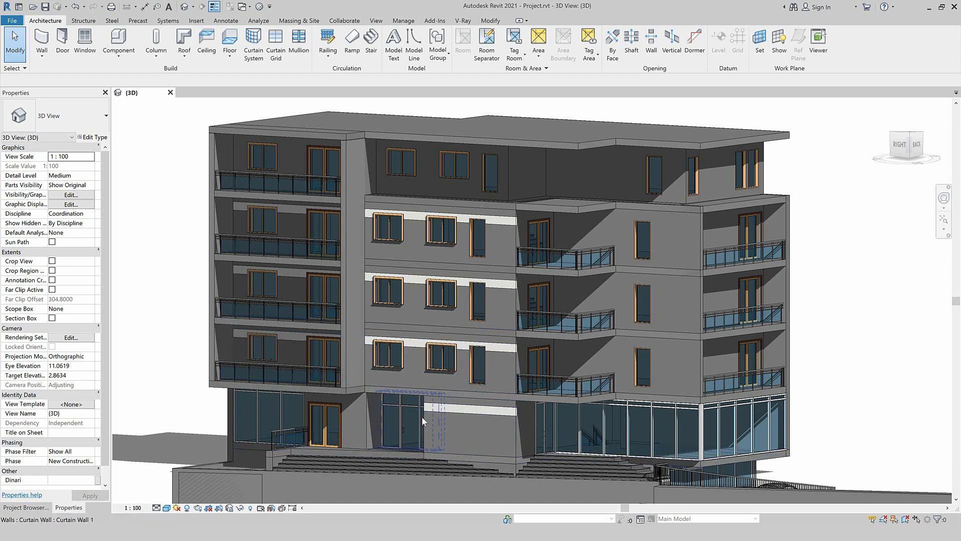
{"action": "scroll", "coordinate": [512, 425], "scroll_direction": "up", "scroll_amount": 3}
{"action": "left_click", "coordinate": [324, 392]}
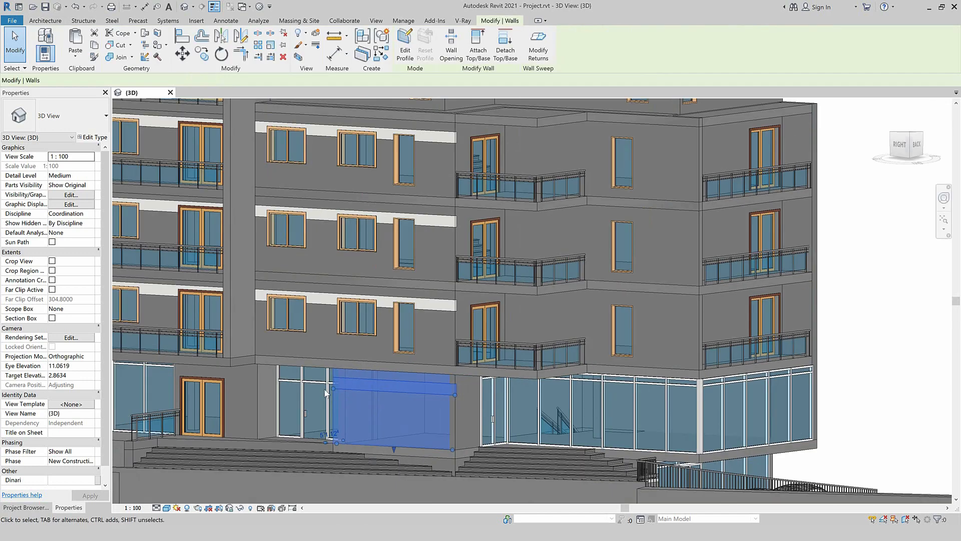
{"action": "left_click", "coordinate": [93, 137]}
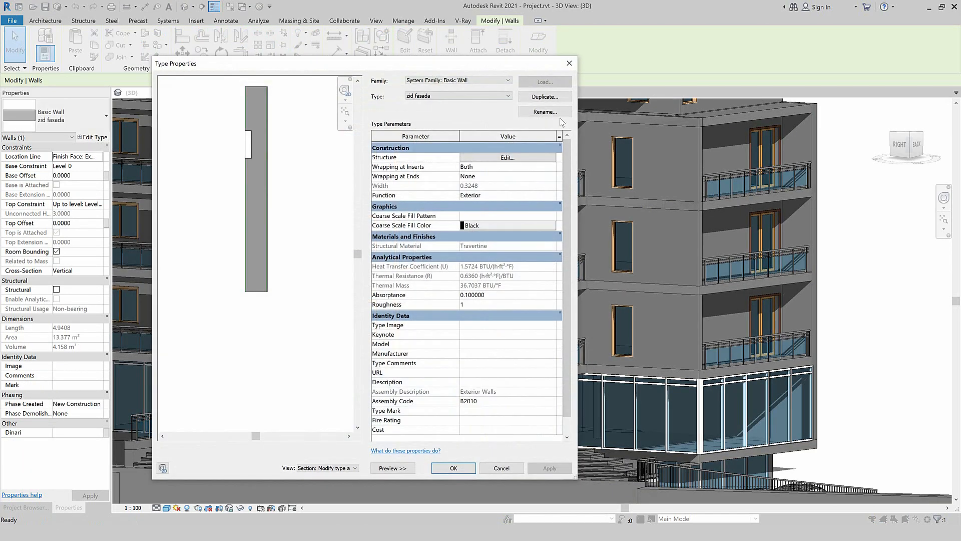
{"action": "left_click", "coordinate": [544, 96]}
{"action": "left_click", "coordinate": [167, 186]}
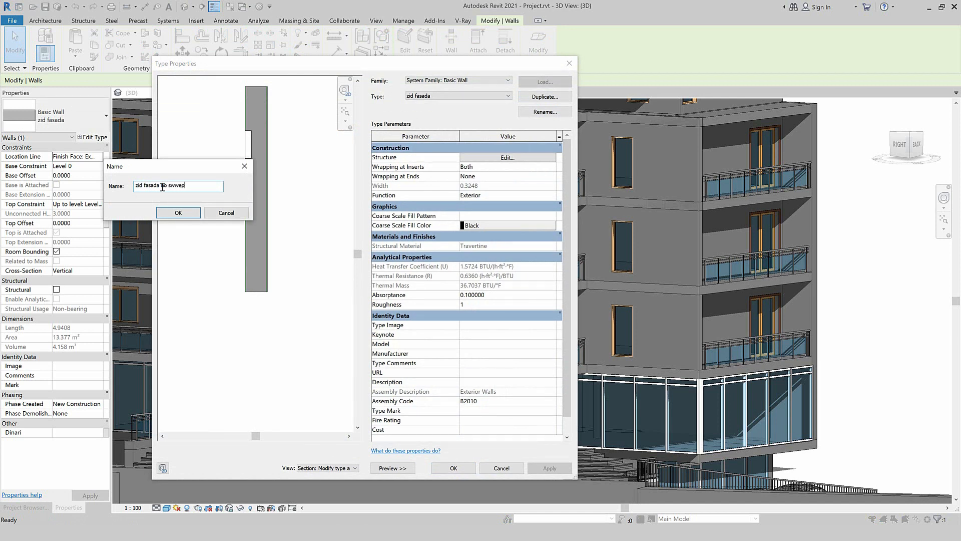
{"action": "type", "text": "no swweps"}
{"action": "key", "text": "Return"}
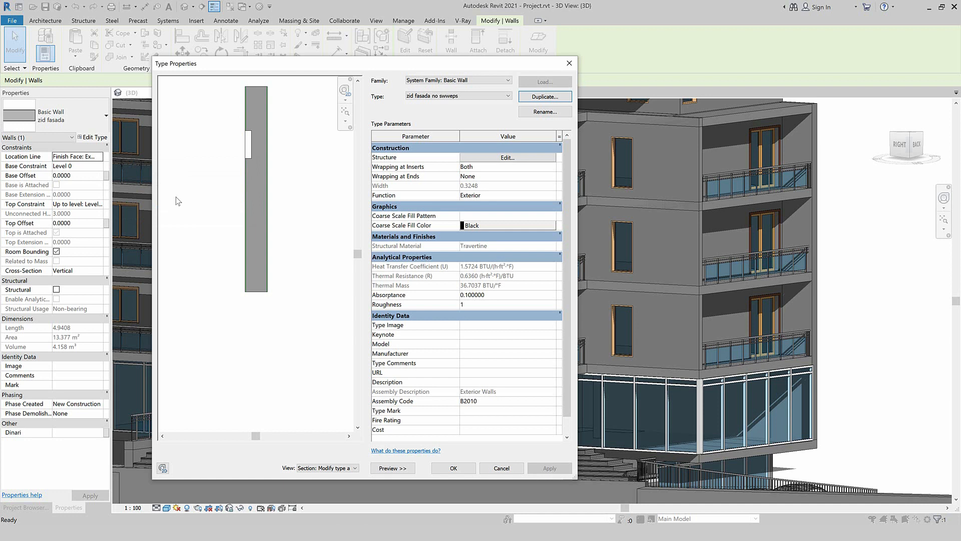
Rename the duplicated wall type to "zid fasada no sweeps".
{"action": "left_click", "coordinate": [551, 111]}
{"action": "left_click", "coordinate": [544, 256]}
{"action": "type", "text": "eeps"}
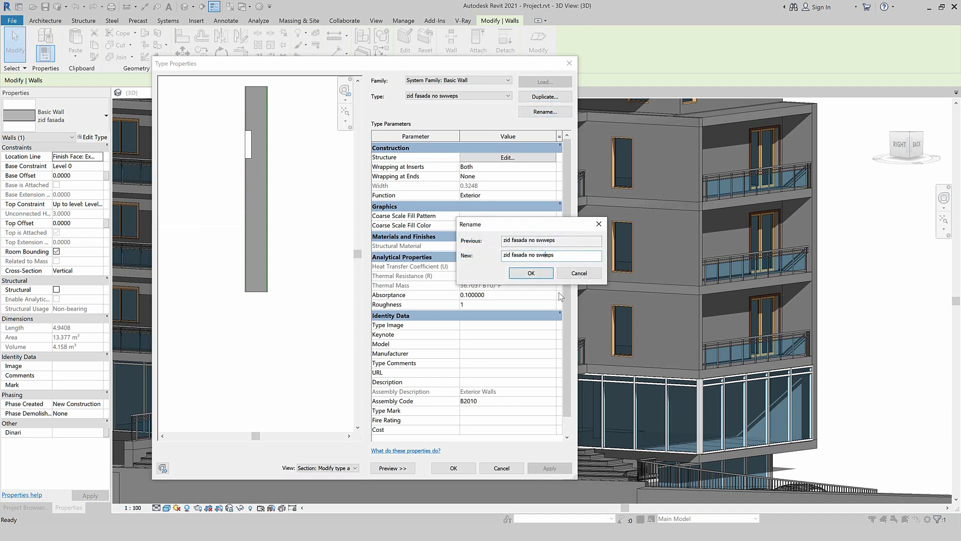
{"action": "left_click", "coordinate": [531, 273]}
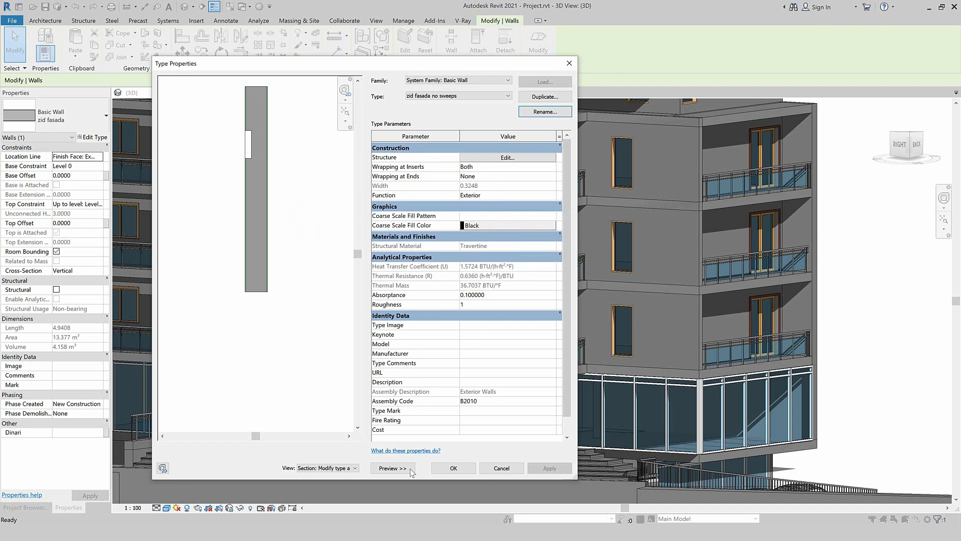
Delete the wall sweep from the structure of the "zid fasada no sweeps" type and confirm the sweeps list.
{"action": "left_click", "coordinate": [503, 158]}
{"action": "left_click", "coordinate": [505, 427]}
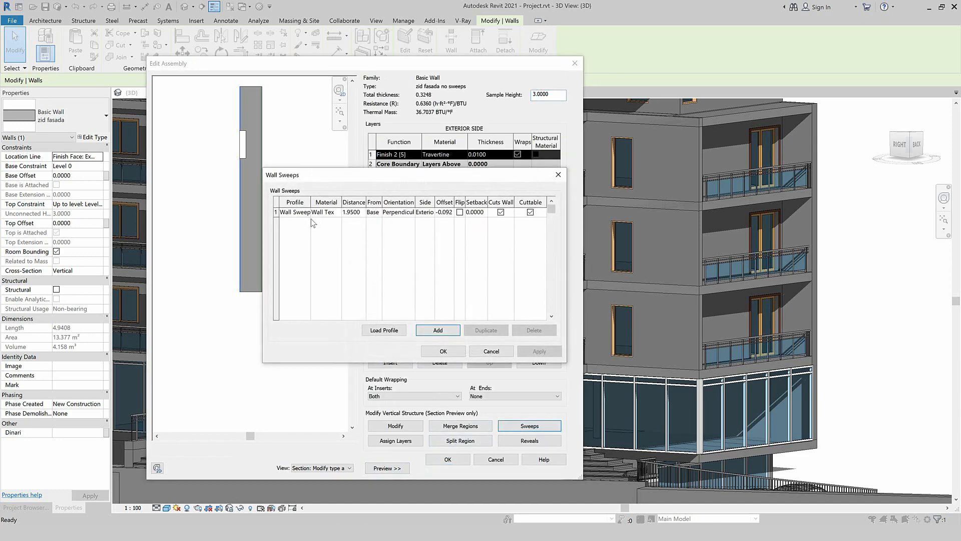
{"action": "left_click", "coordinate": [276, 212]}
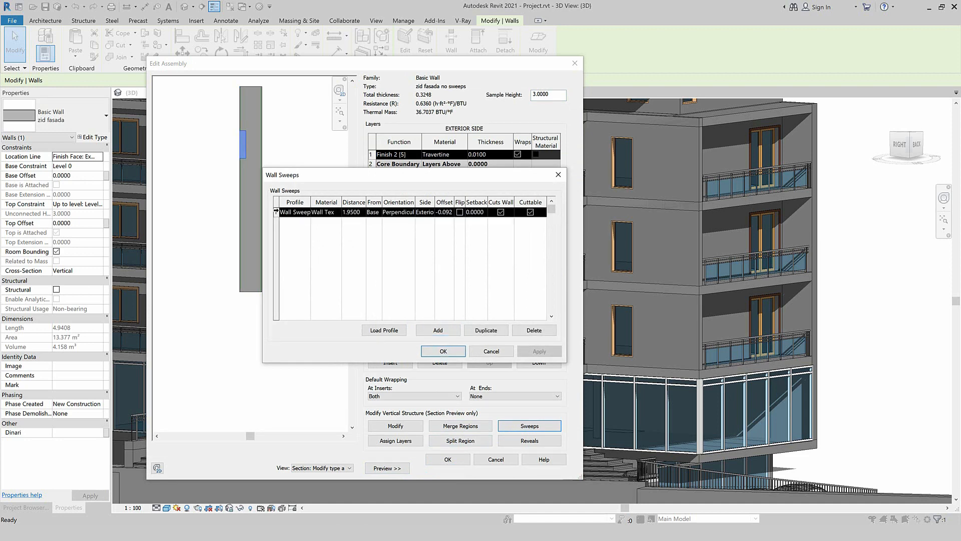
{"action": "left_click", "coordinate": [534, 330]}
{"action": "left_click", "coordinate": [443, 351]}
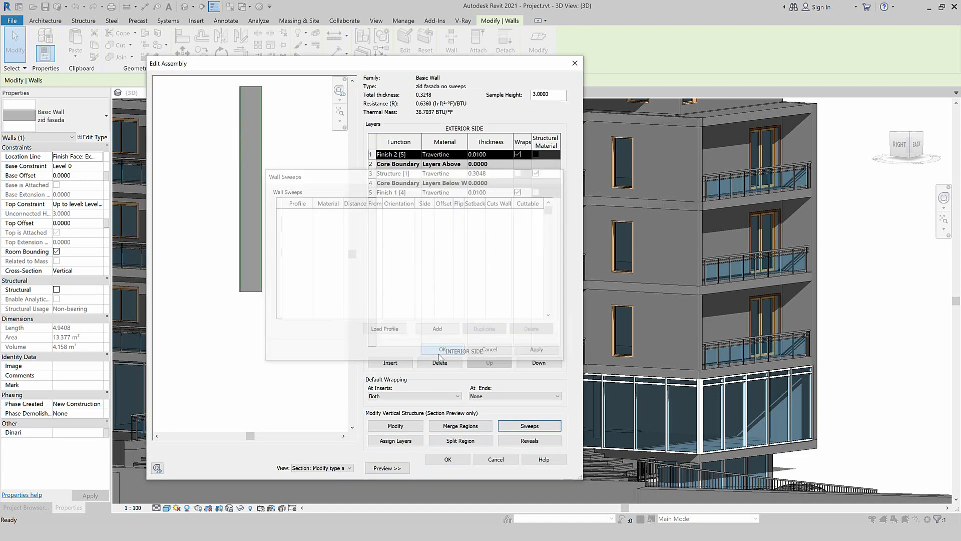
Confirm the structure and type changes of the "zid fasada no sweeps" wall type and clear the wall selection.
{"action": "left_click", "coordinate": [448, 460]}
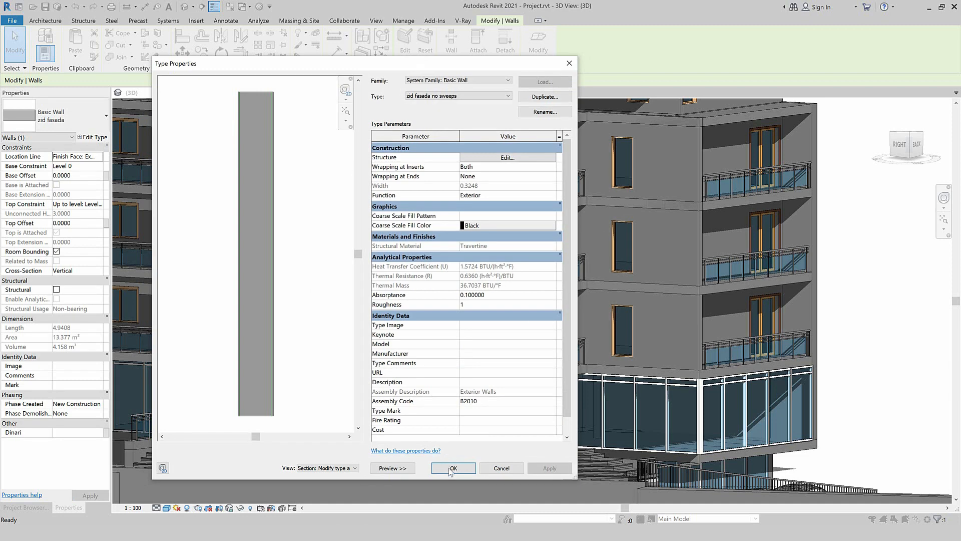
{"action": "left_click", "coordinate": [452, 467]}
{"action": "scroll", "coordinate": [425, 407], "scroll_direction": "down", "scroll_amount": 4}
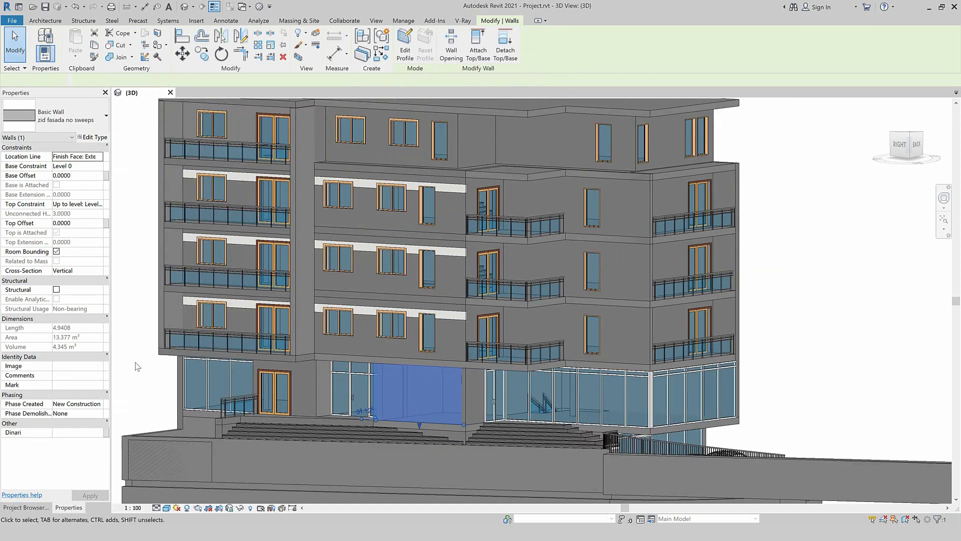
{"action": "left_click", "coordinate": [134, 355]}
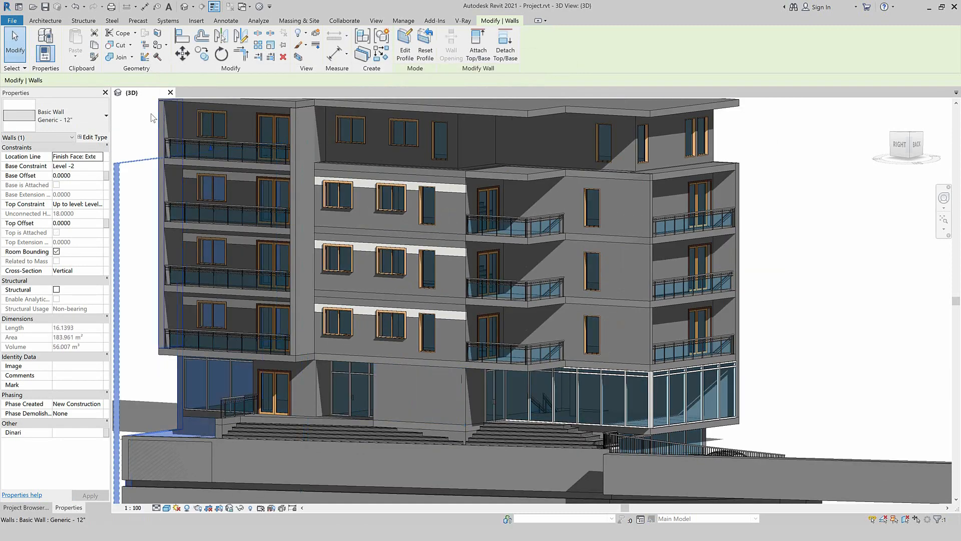
{"action": "key", "text": "Escape"}
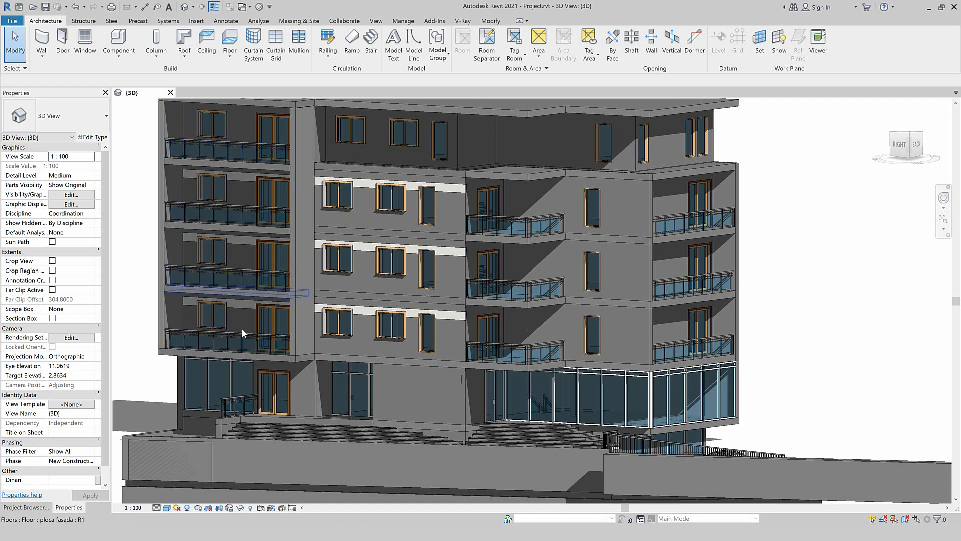
Look at the Reveals list in the type structure of the ground-floor "zid fasada no sweeps" wall and close it without changes.
{"action": "left_click", "coordinate": [375, 397]}
{"action": "left_click", "coordinate": [93, 137]}
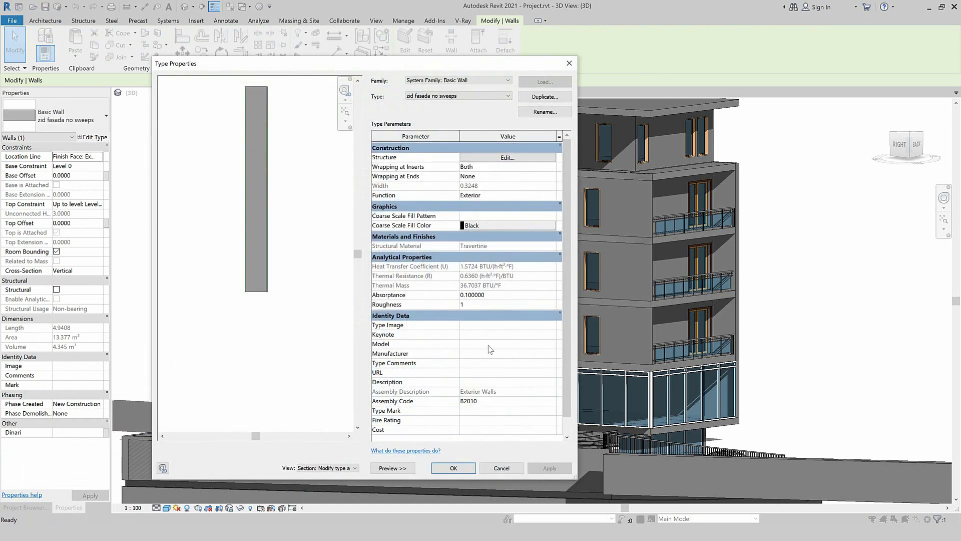
{"action": "left_click", "coordinate": [504, 157]}
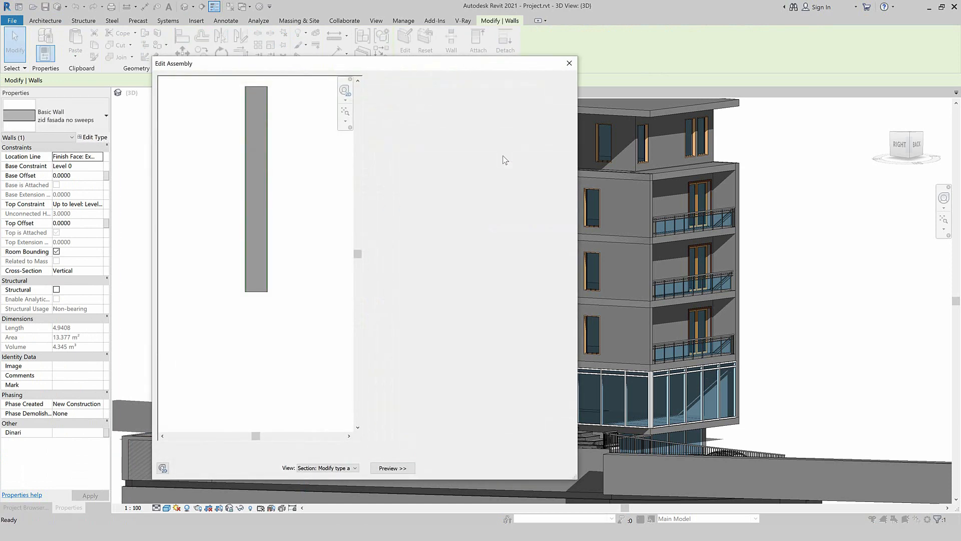
{"action": "left_click", "coordinate": [528, 440]}
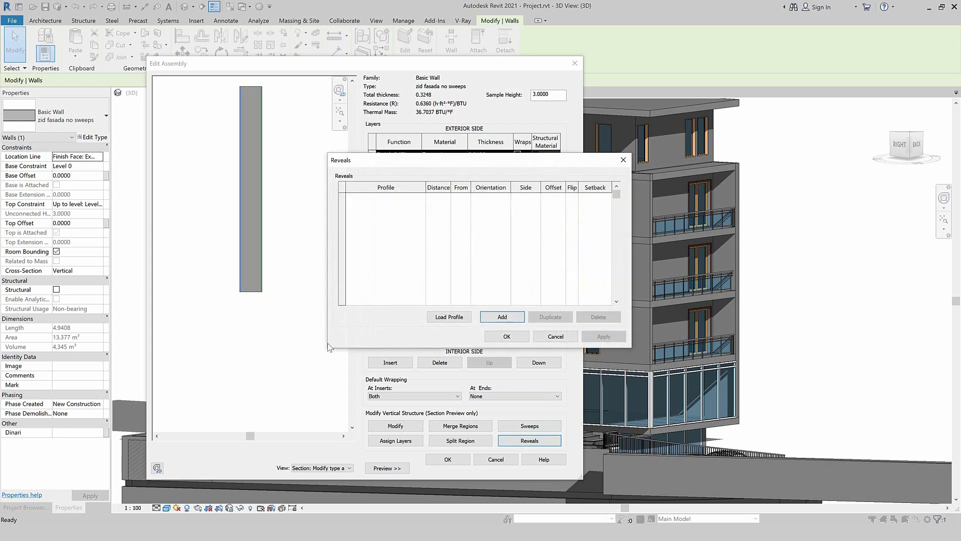
{"action": "left_click_drag", "start_coordinate": [493, 165], "coordinate": [409, 162]}
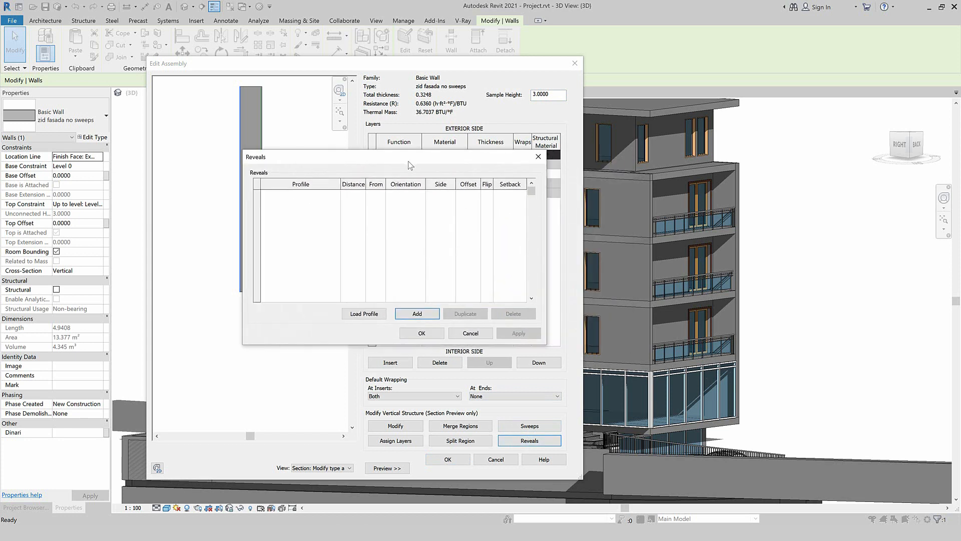
{"action": "left_click", "coordinate": [538, 157]}
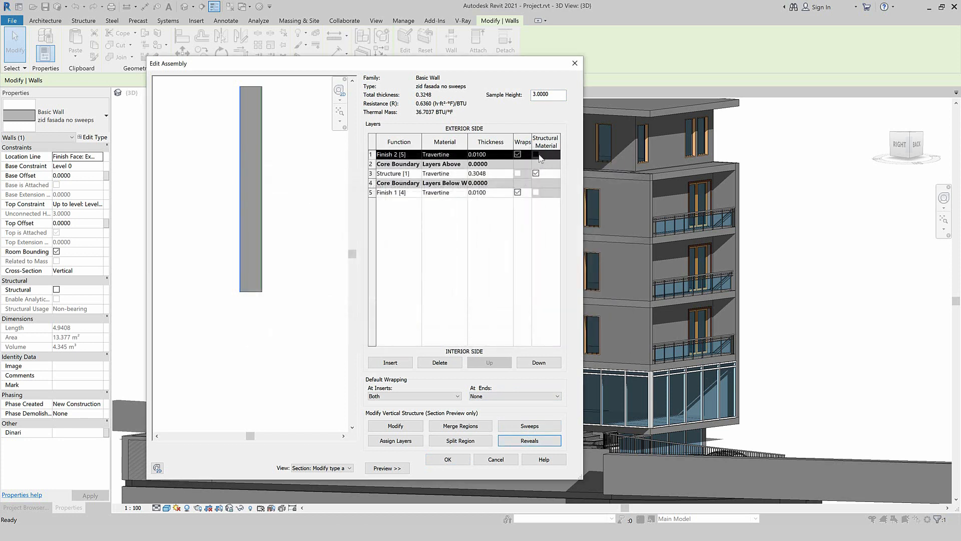
{"action": "left_click", "coordinate": [574, 63]}
{"action": "left_click", "coordinate": [570, 63]}
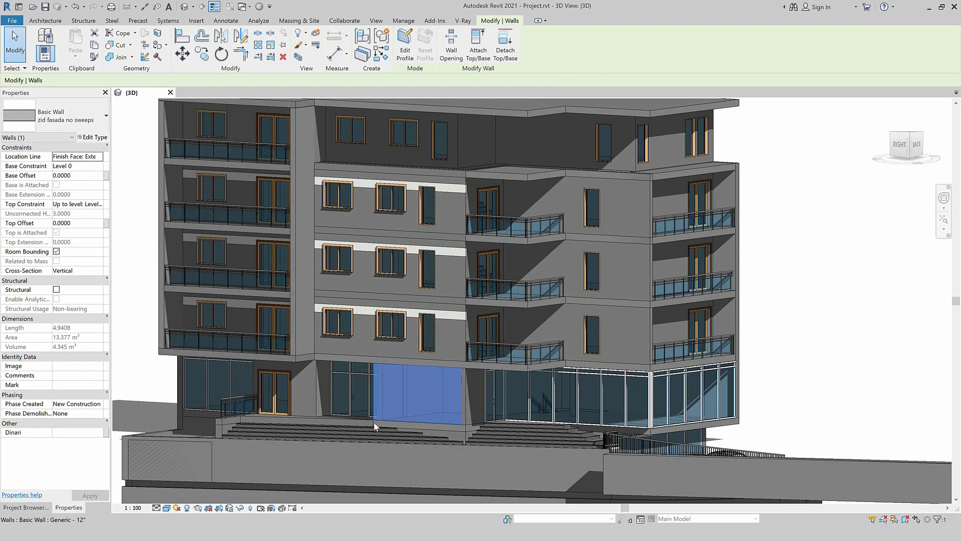
Place a vertical wall reveal on the narrow facade wall between the balconies and the windowed bay.
{"action": "left_click", "coordinate": [45, 21]}
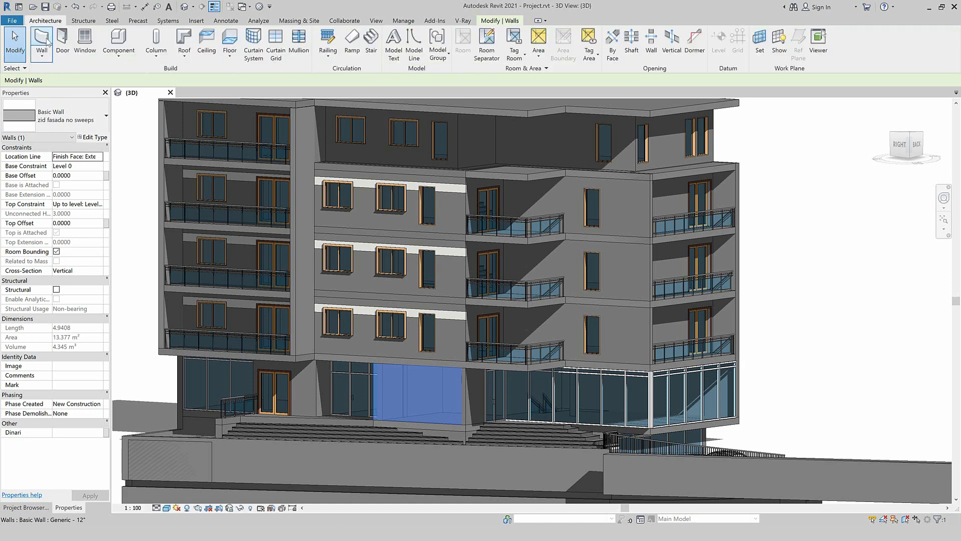
{"action": "left_click", "coordinate": [43, 56]}
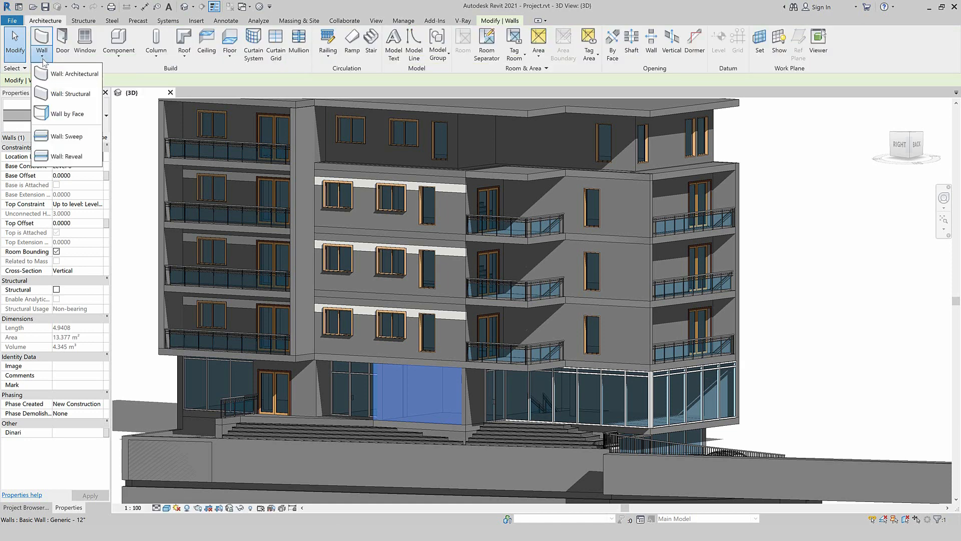
{"action": "left_click", "coordinate": [81, 157]}
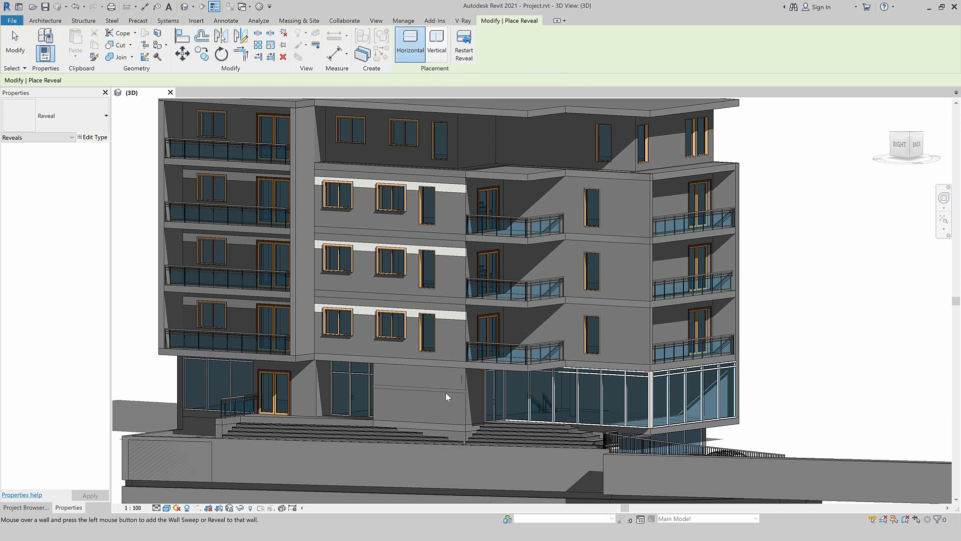
{"action": "left_click", "coordinate": [435, 54]}
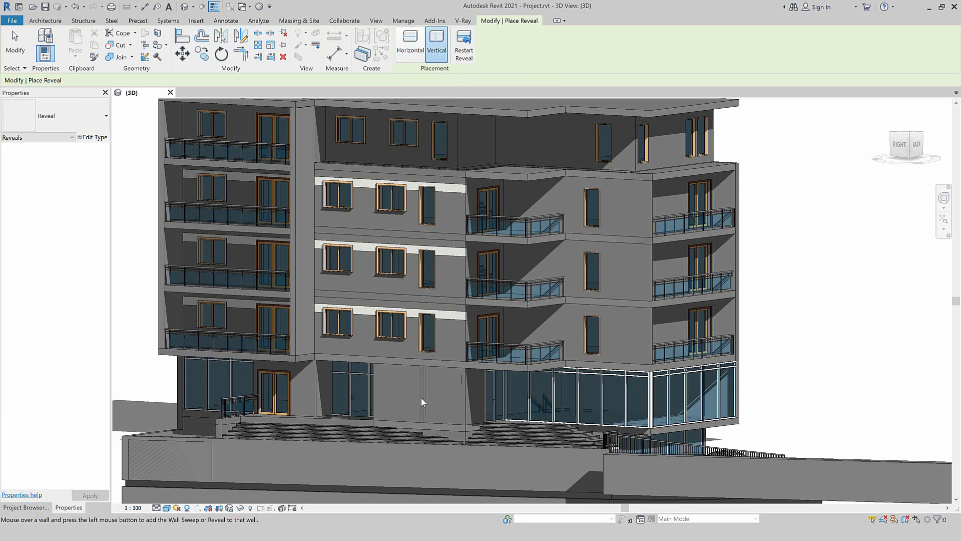
{"action": "left_click", "coordinate": [413, 46]}
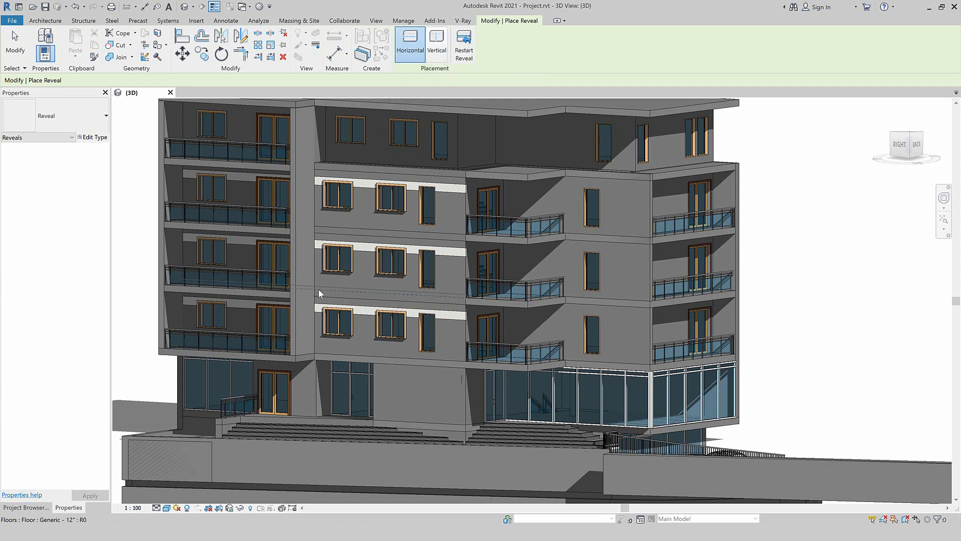
{"action": "left_click", "coordinate": [435, 48]}
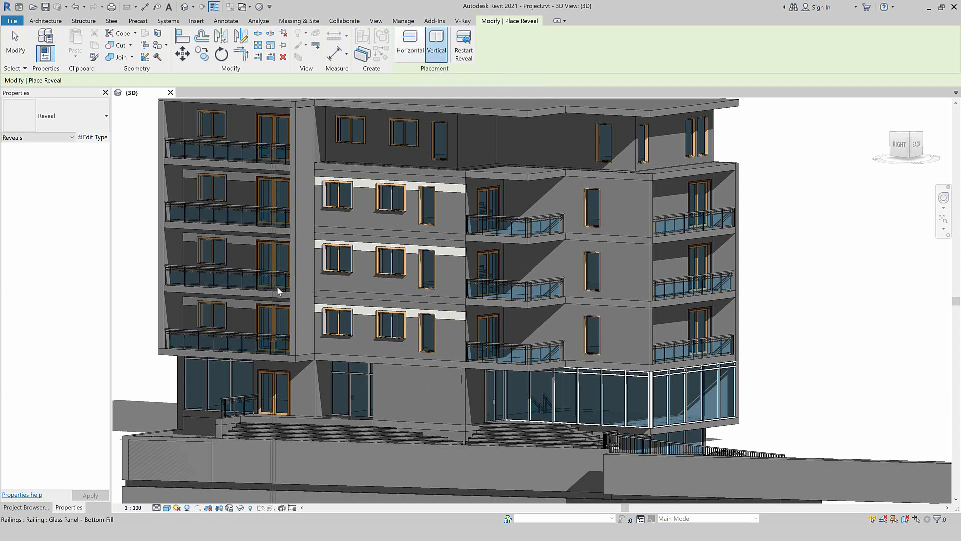
{"action": "left_click", "coordinate": [305, 285]}
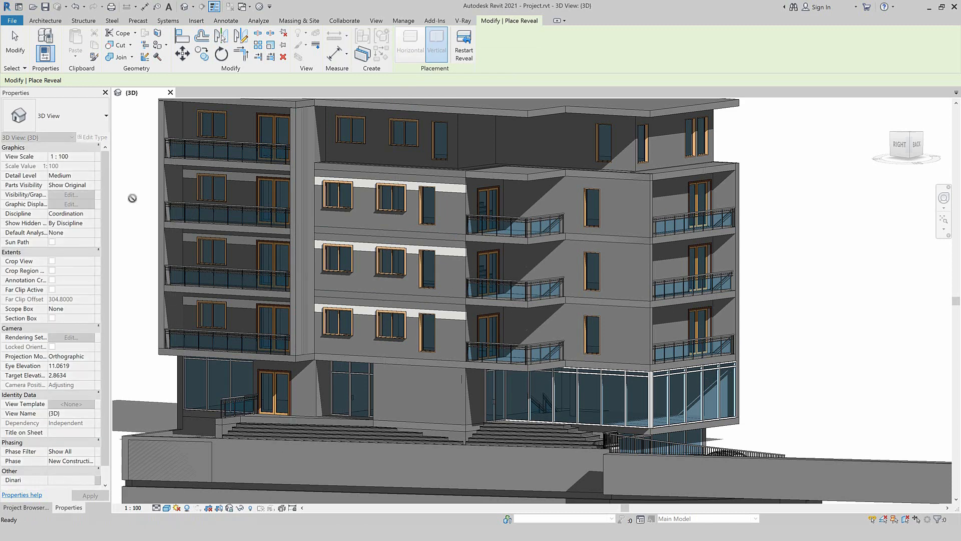
{"action": "key", "text": "Escape"}
Examine the profile options for the vertical reveal in a trial duplicate of its type, discard the changes and deselect the reveal.
{"action": "scroll", "coordinate": [270, 346], "scroll_direction": "up", "scroll_amount": 1}
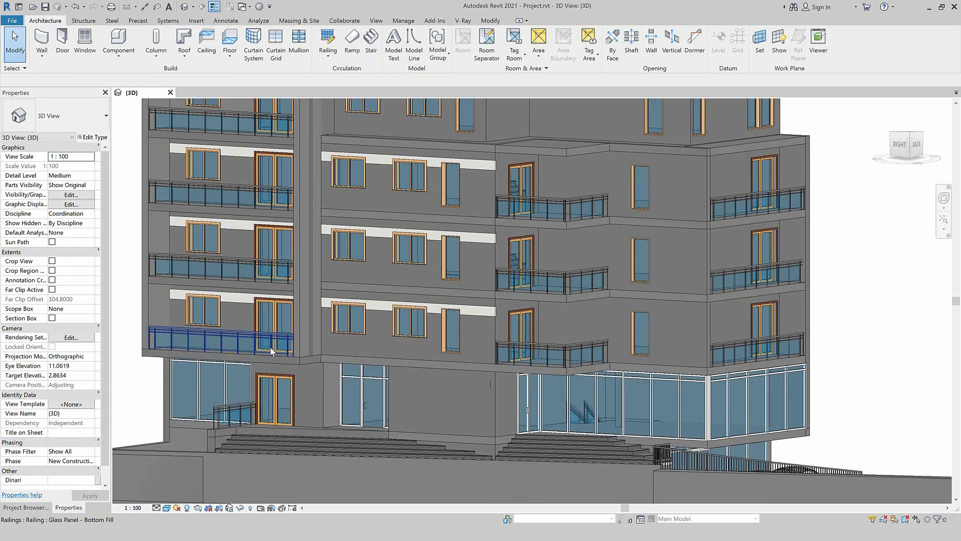
{"action": "left_click", "coordinate": [311, 350]}
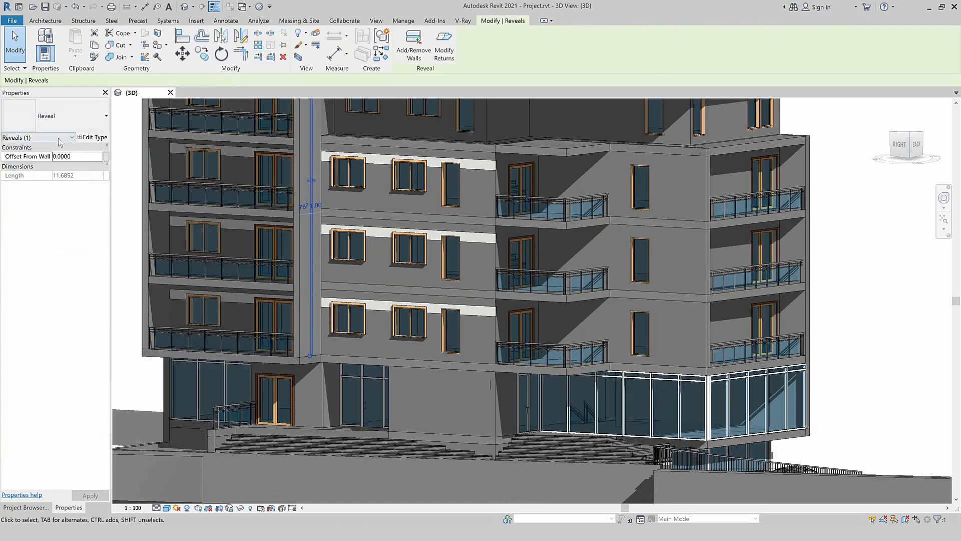
{"action": "left_click", "coordinate": [89, 138]}
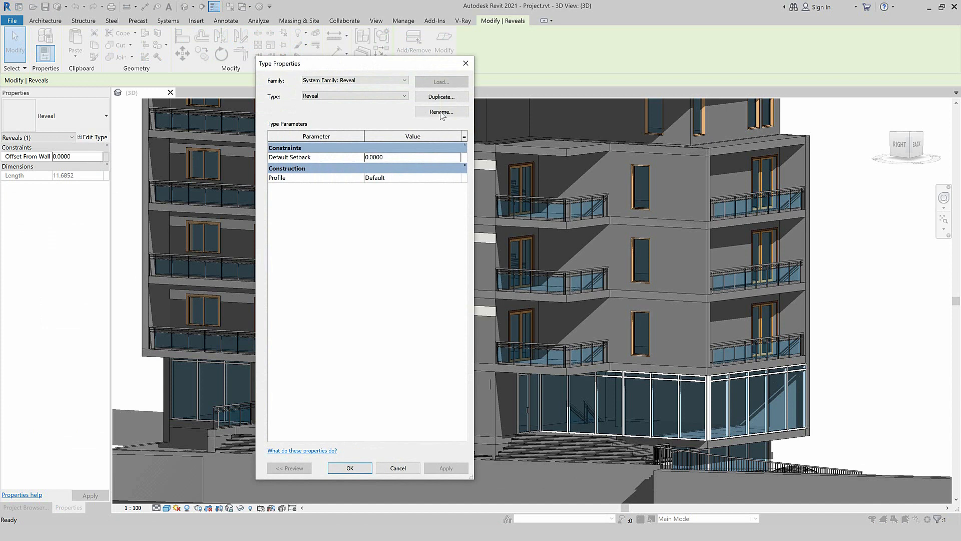
{"action": "left_click", "coordinate": [443, 97]}
{"action": "left_click", "coordinate": [170, 213]}
{"action": "left_click", "coordinate": [457, 183]}
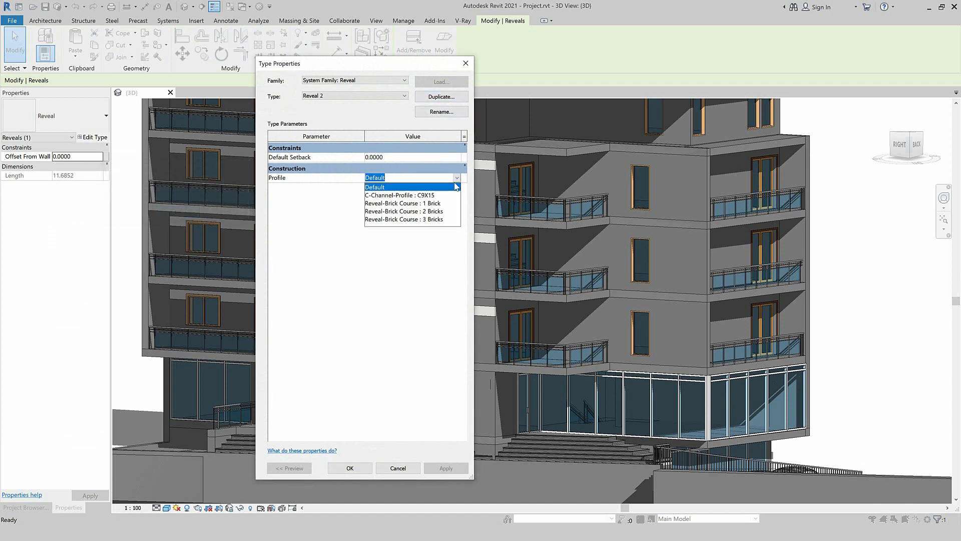
{"action": "left_click", "coordinate": [410, 468]}
{"action": "left_click", "coordinate": [405, 470]}
{"action": "key", "text": "Escape"}
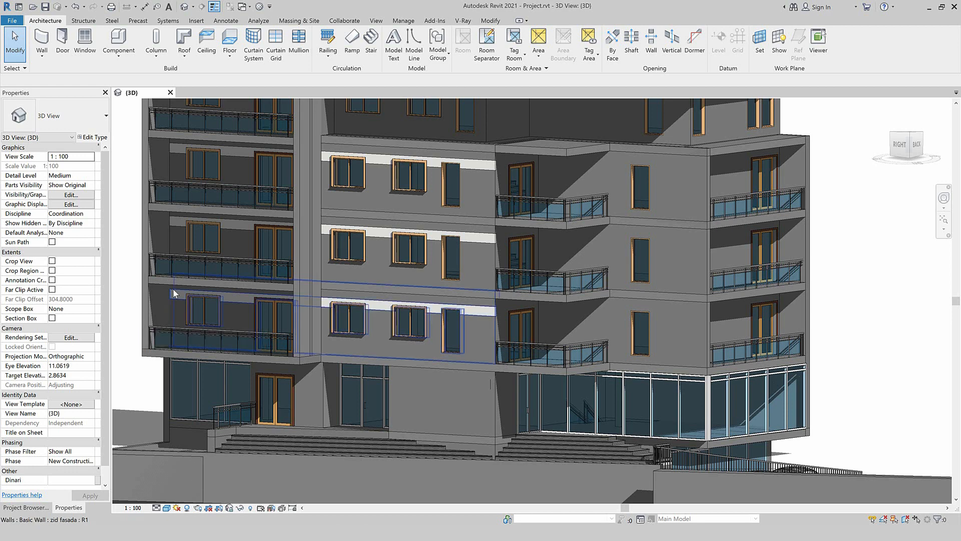
Place horizontal wall reveals near the top of the three adjoining top-floor facade walls, starting a new reveal for each wall.
{"action": "left_click", "coordinate": [41, 53]}
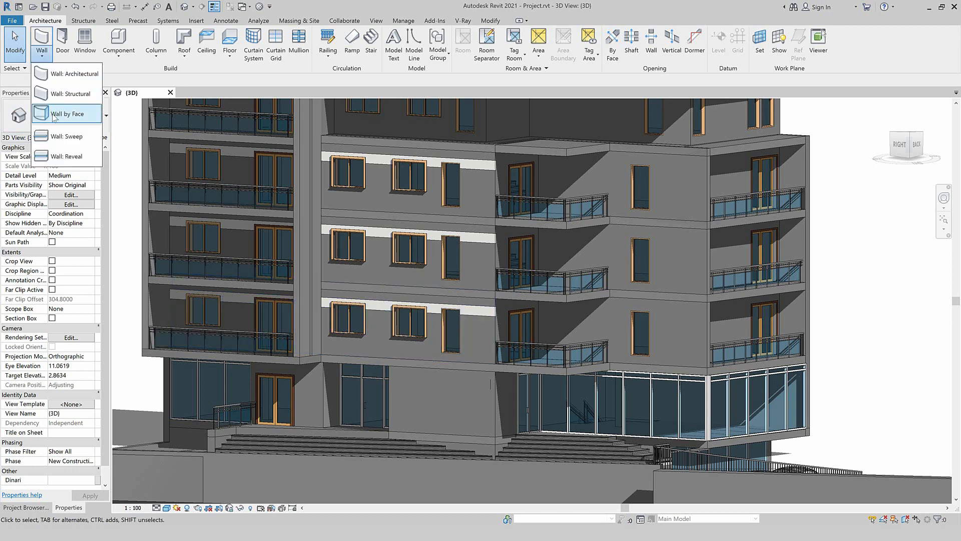
{"action": "left_click", "coordinate": [55, 156]}
{"action": "left_click", "coordinate": [410, 44]}
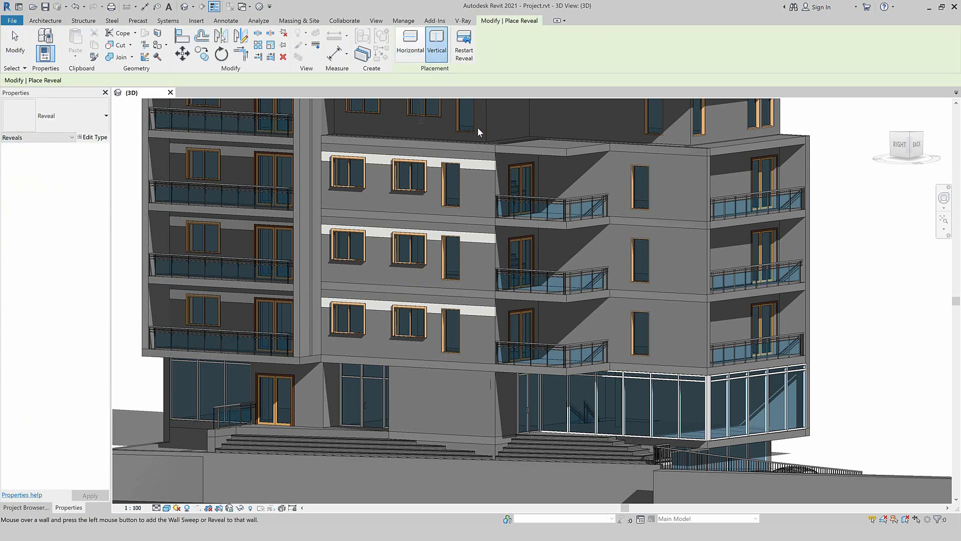
{"action": "scroll", "coordinate": [470, 205], "scroll_direction": "down", "scroll_amount": 3}
{"action": "scroll", "coordinate": [542, 175], "scroll_direction": "up", "scroll_amount": 2}
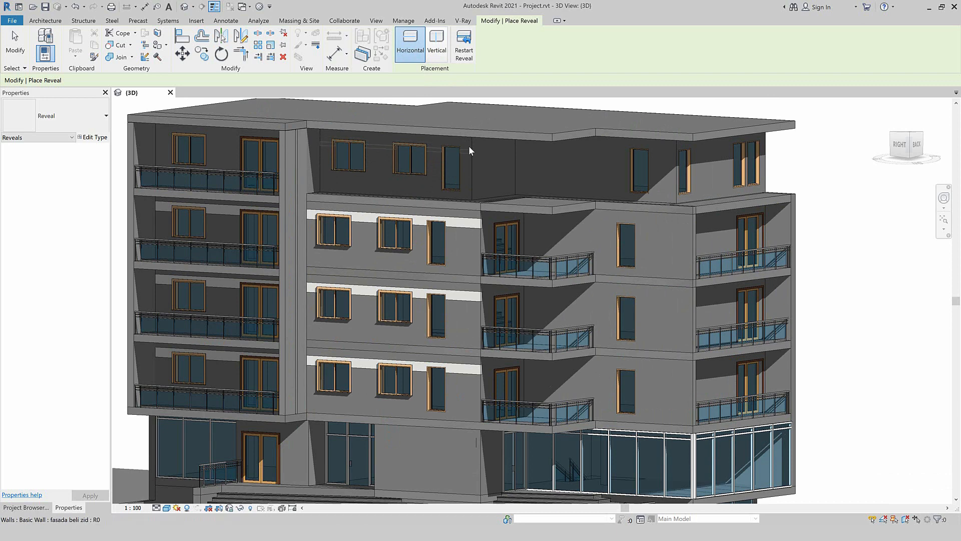
{"action": "middle_click_drag", "start_coordinate": [468, 142], "coordinate": [470, 144], "text": "shift"}
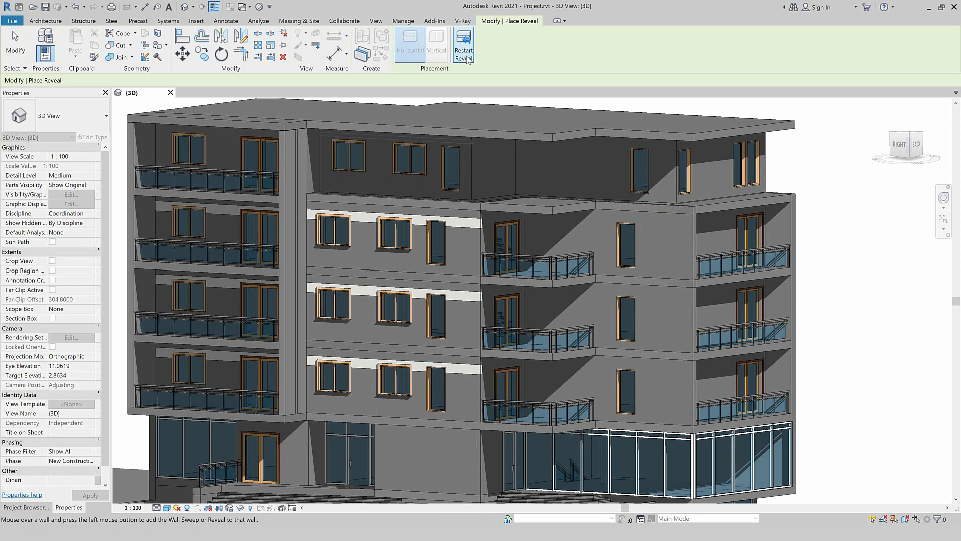
{"action": "left_click", "coordinate": [478, 144]}
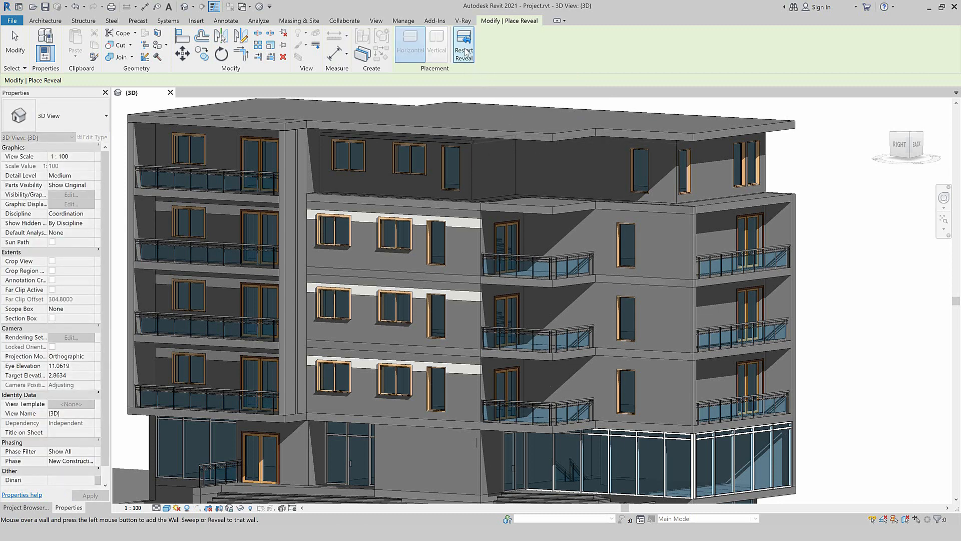
{"action": "left_click", "coordinate": [528, 143]}
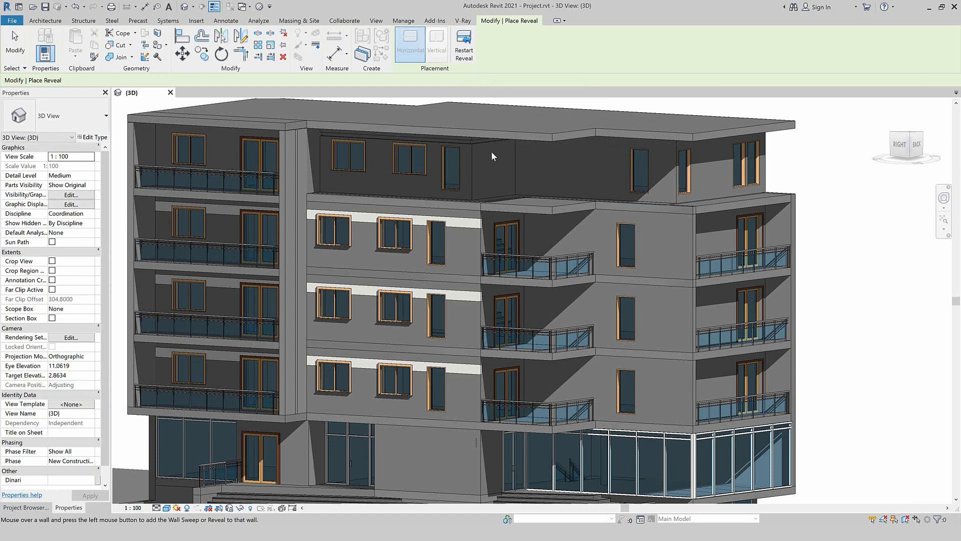
{"action": "key", "text": "Escape"}
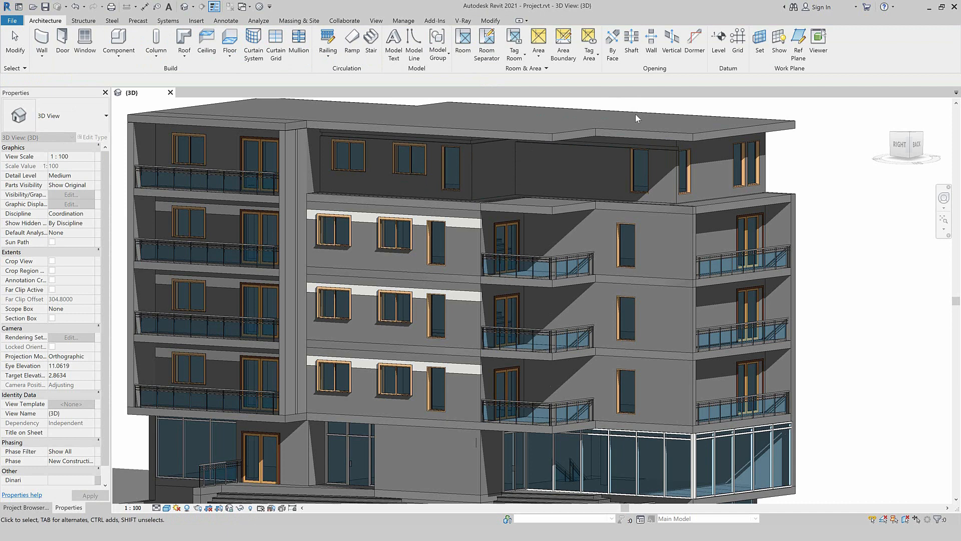
Select the three horizontal top-floor reveals together and set their offset from Level 4 to 0.
{"action": "left_click", "coordinate": [582, 142]}
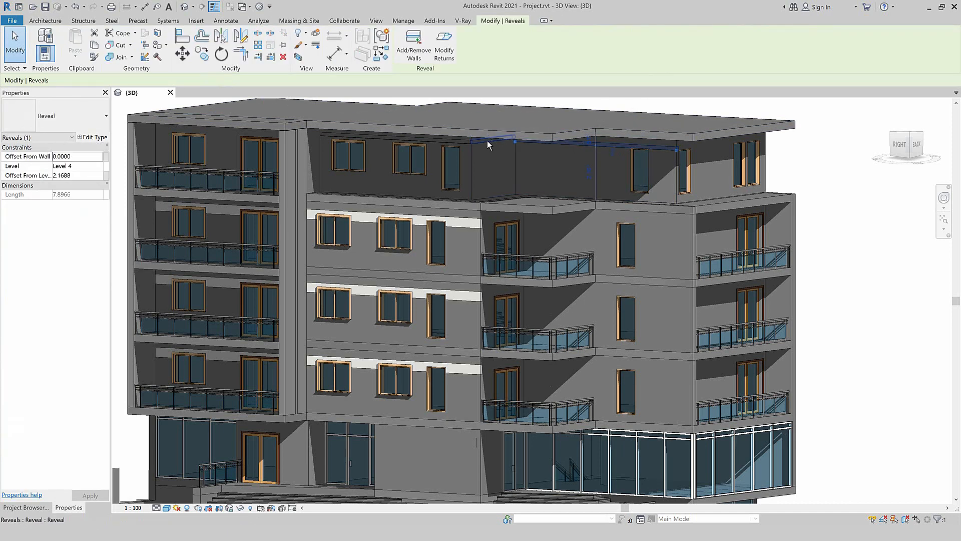
{"action": "left_click", "coordinate": [458, 141], "text": "ctrl"}
{"action": "left_click", "coordinate": [292, 203], "text": "ctrl"}
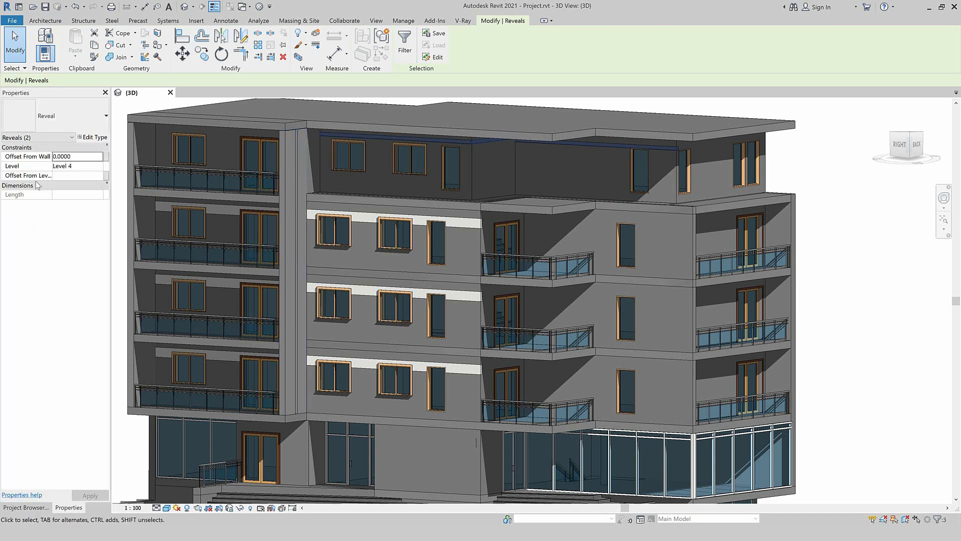
{"action": "left_click", "coordinate": [97, 158]}
{"action": "key", "text": "Return"}
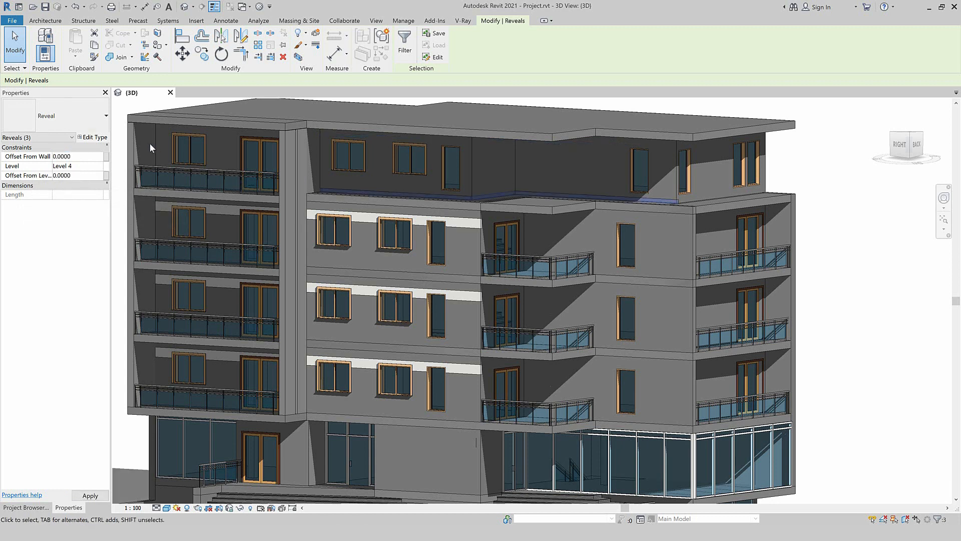
Try an offset from Level 4 of 3 for the three selected reveals.
{"action": "left_click", "coordinate": [83, 175]}
{"action": "type", "text": "3"}
{"action": "key", "text": "Return"}
{"action": "left_click", "coordinate": [517, 300]}
Set the three reveals' offset from Level 4 to 2.0000 and deselect them.
{"action": "left_click", "coordinate": [86, 169]}
{"action": "type", "text": "2.0000"}
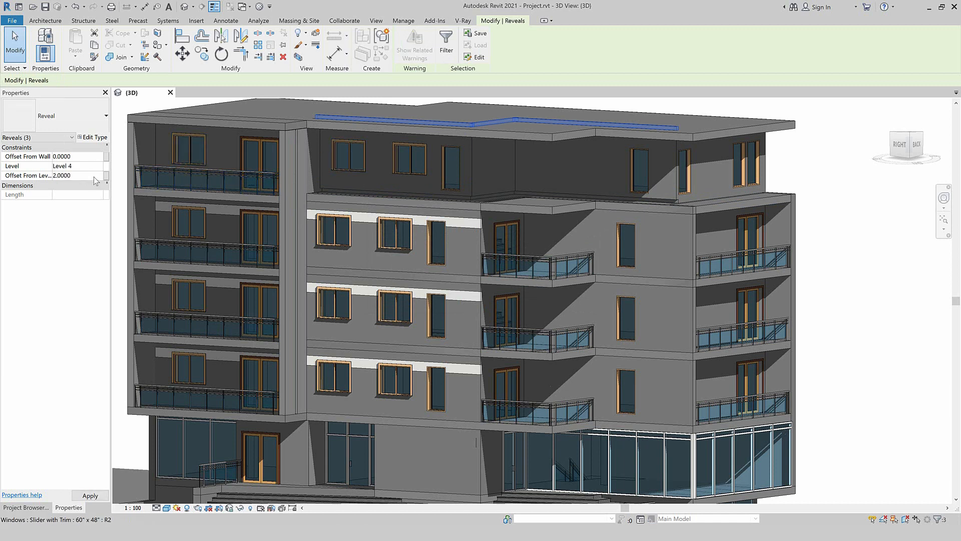
{"action": "key", "text": "Return"}
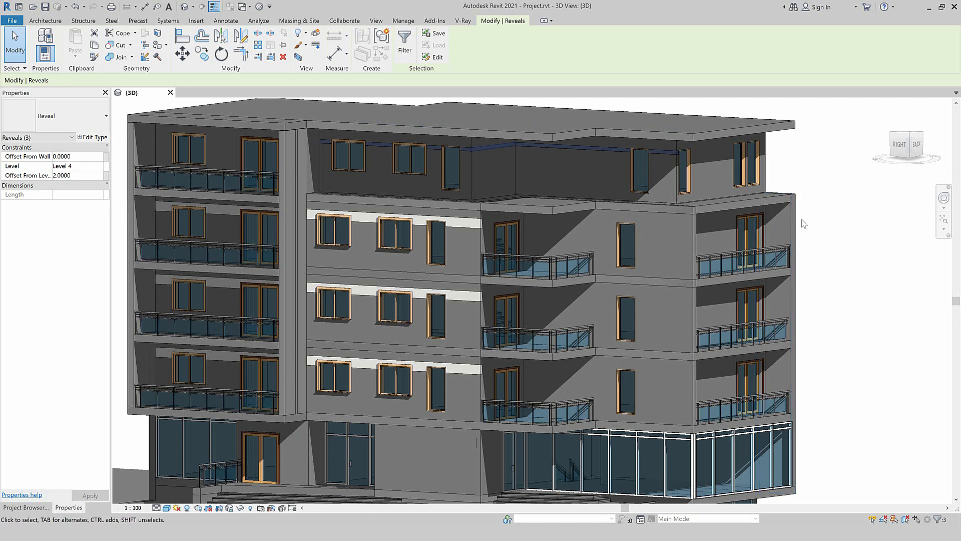
{"action": "left_click", "coordinate": [832, 232]}
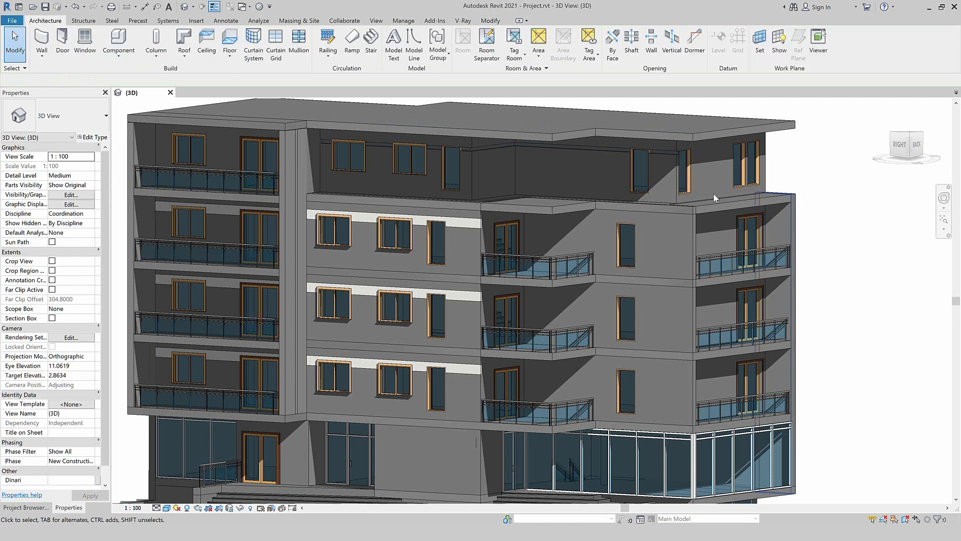
Delete the separate horizontal reveals from the adjoining top-floor facade walls.
{"action": "left_click", "coordinate": [611, 150]}
{"action": "key", "text": "Escape"}
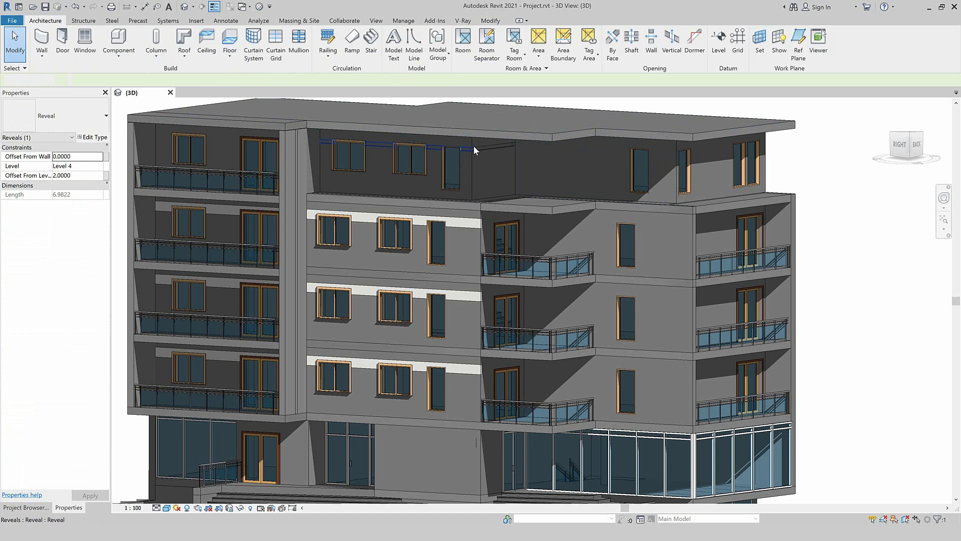
{"action": "left_click", "coordinate": [470, 153]}
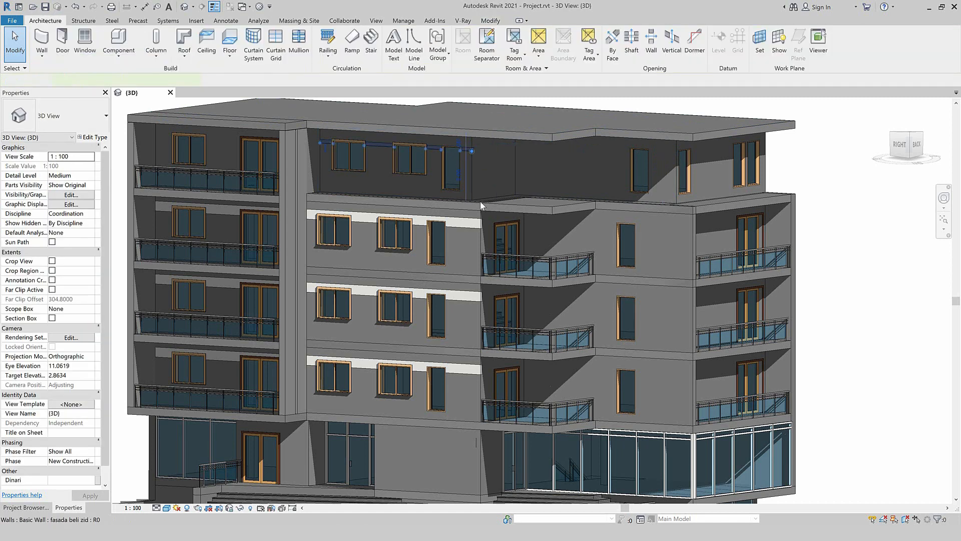
{"action": "key", "text": "Escape"}
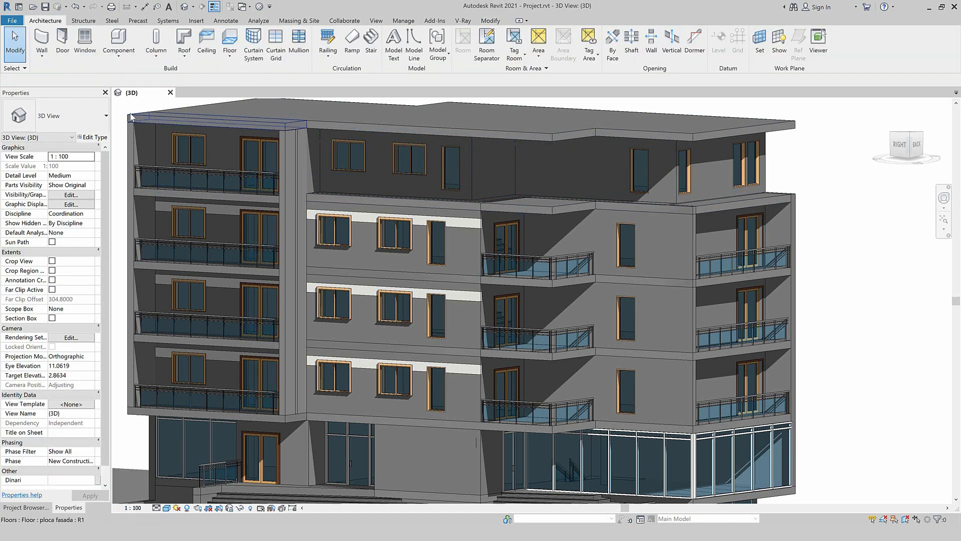
Place one continuous horizontal wall reveal near the top of the adjoining top-floor facade walls.
{"action": "left_click", "coordinate": [49, 58]}
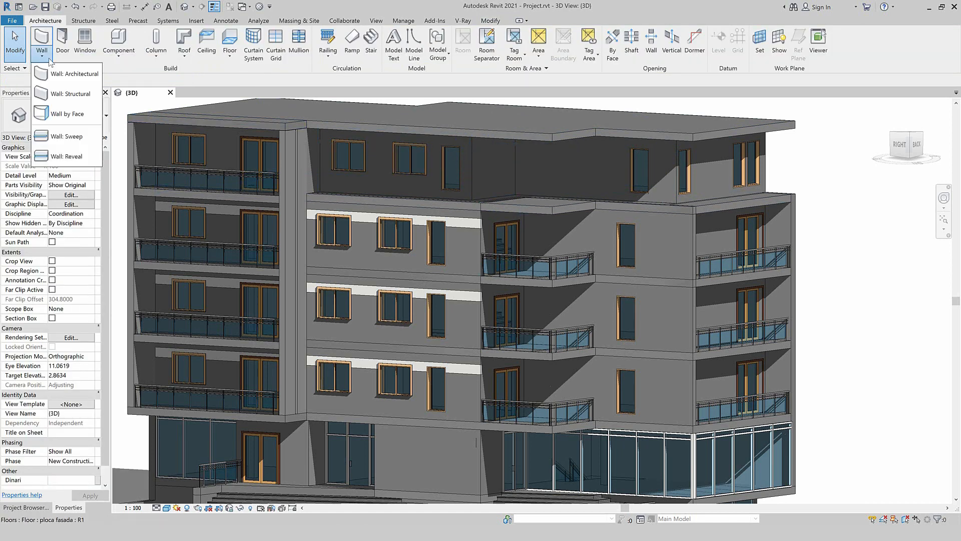
{"action": "left_click", "coordinate": [74, 156]}
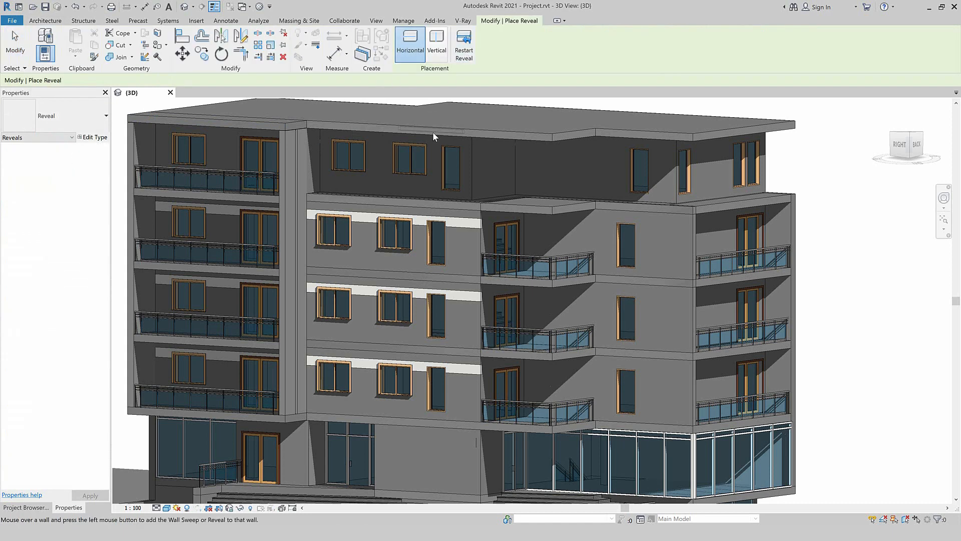
{"action": "left_click", "coordinate": [452, 143]}
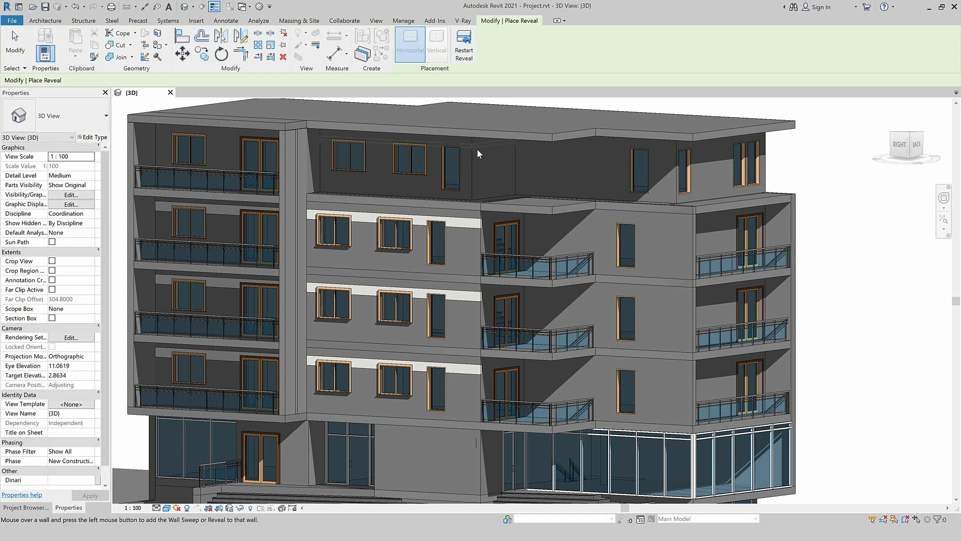
{"action": "left_click", "coordinate": [476, 149]}
{"action": "key", "text": "Escape"}
{"action": "key", "text": "Escape"}
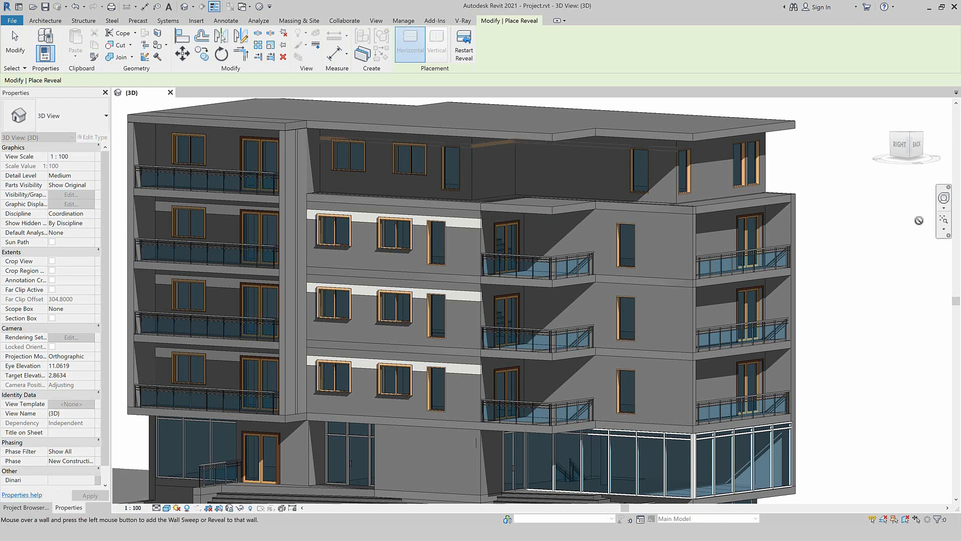
Set the continuous top-floor reveal's offset from Level 4 to 2.2 and deselect it.
{"action": "left_click", "coordinate": [472, 146]}
{"action": "left_click", "coordinate": [75, 175]}
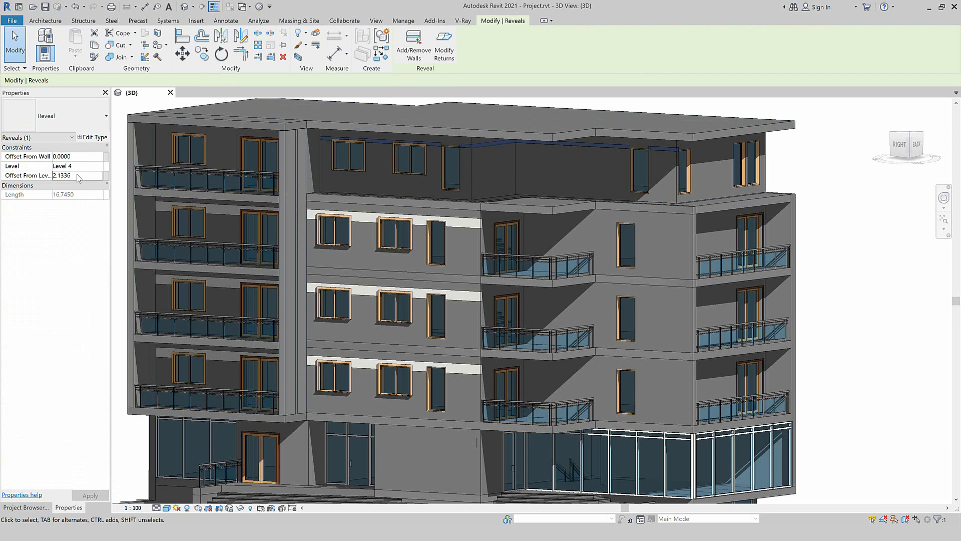
{"action": "type", "text": "2.2"}
{"action": "key", "text": "Return"}
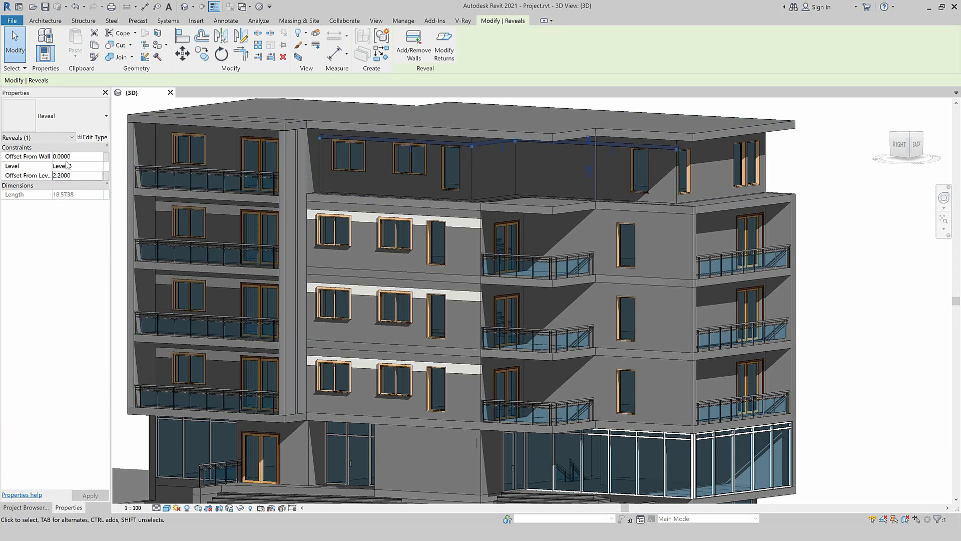
{"action": "left_click", "coordinate": [94, 129]}
{"action": "left_click", "coordinate": [118, 125]}
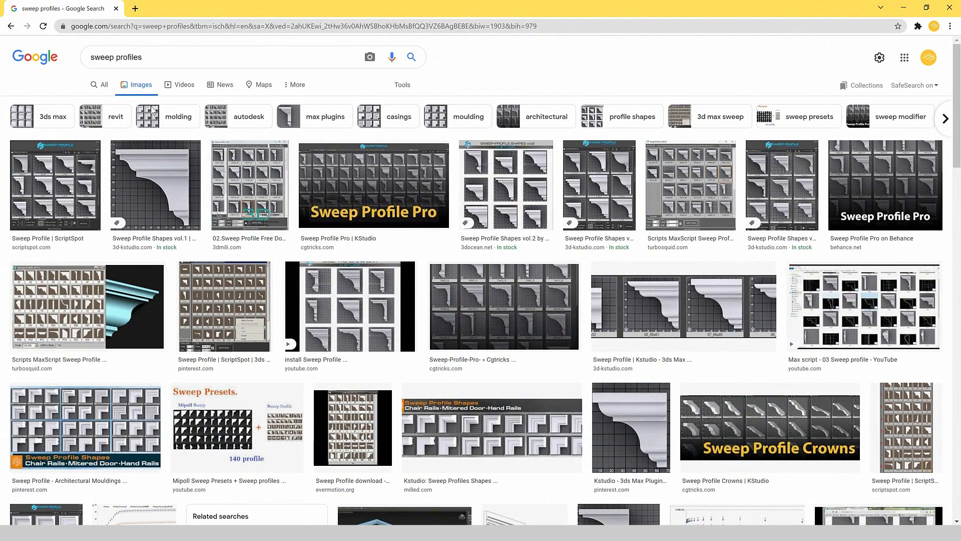
Examine moulding shapes in the browser's image results for sweep profiles, enlarging several examples, and return to Revit.
{"action": "scroll", "coordinate": [104, 164], "scroll_direction": "down", "scroll_amount": 3}
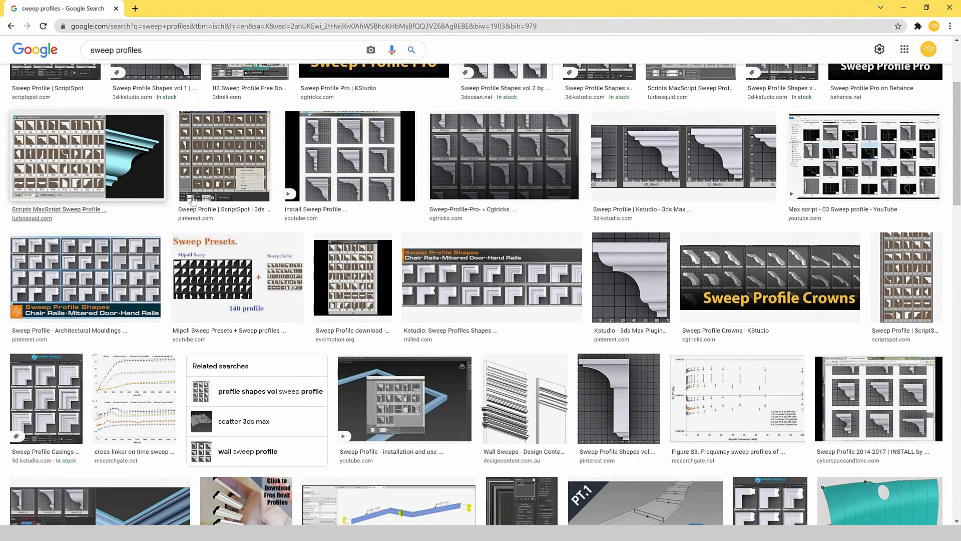
{"action": "left_click", "coordinate": [103, 164]}
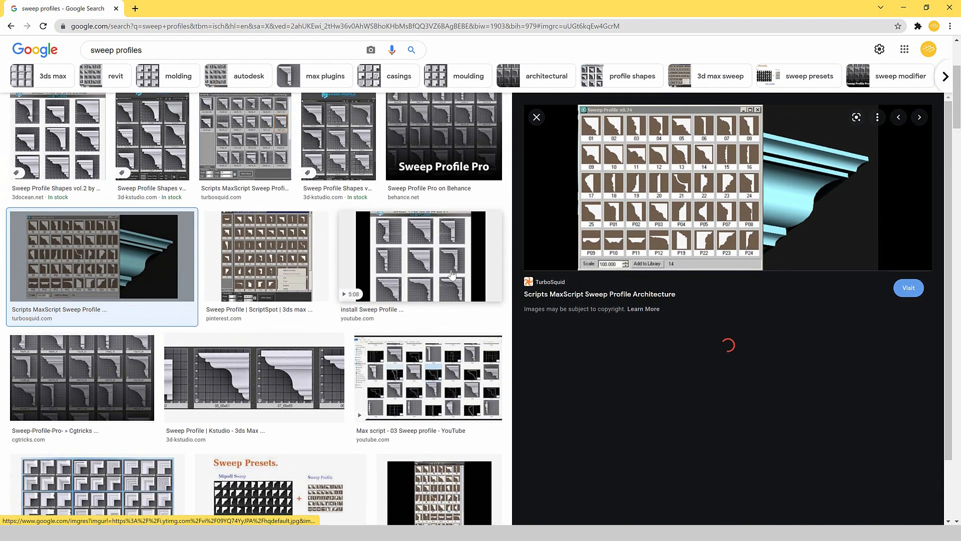
{"action": "left_click", "coordinate": [452, 274]}
{"action": "left_click", "coordinate": [412, 341]}
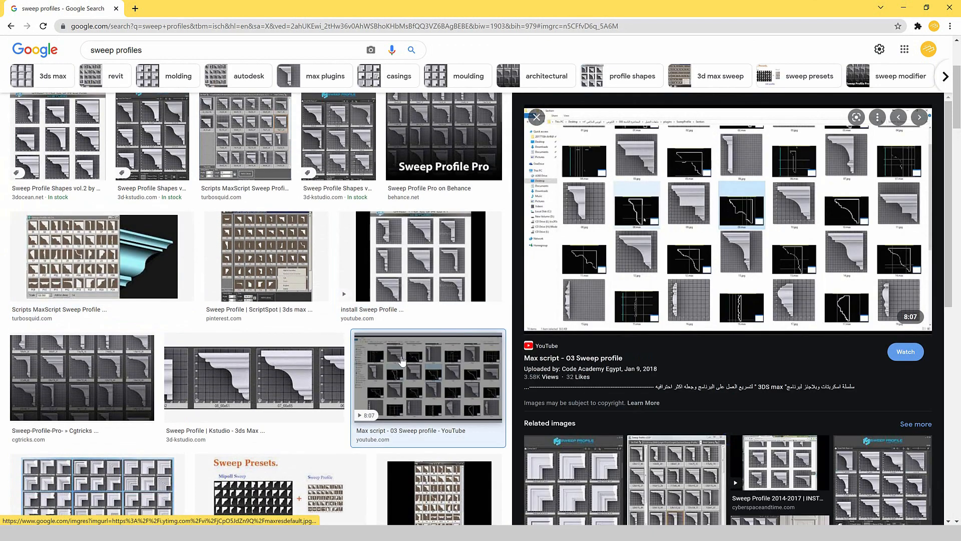
{"action": "left_click", "coordinate": [443, 145]}
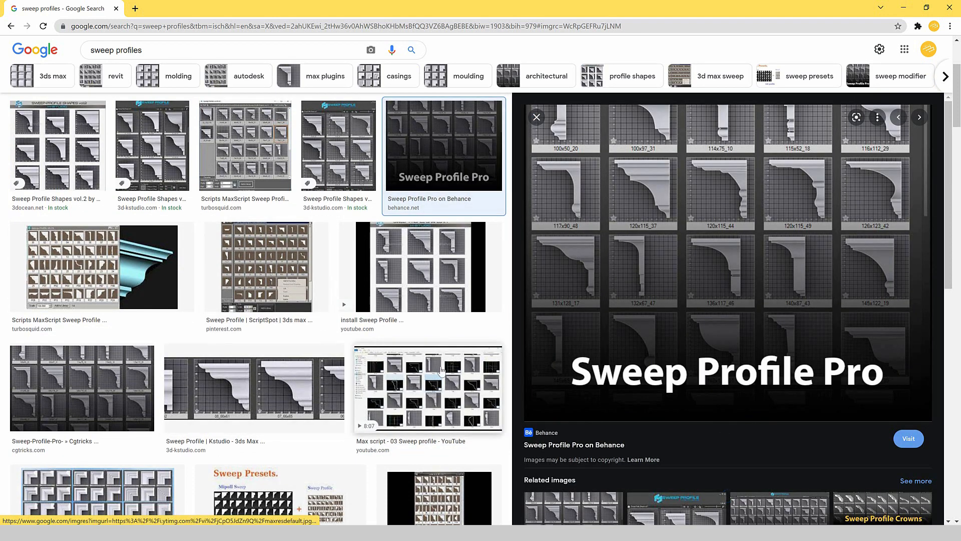
{"action": "left_click", "coordinate": [903, 8]}
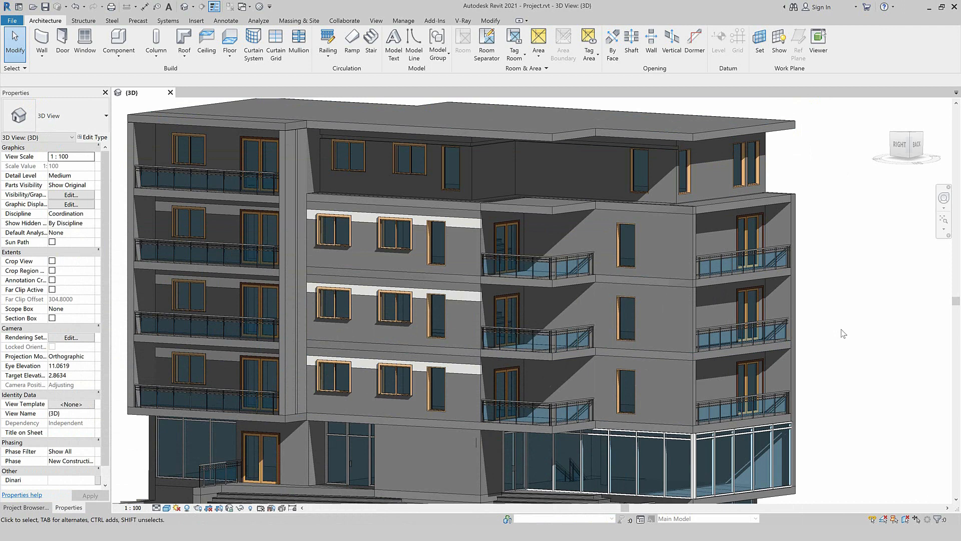
Create a new family from the English Metric Profile.rft template.
{"action": "left_click", "coordinate": [12, 21]}
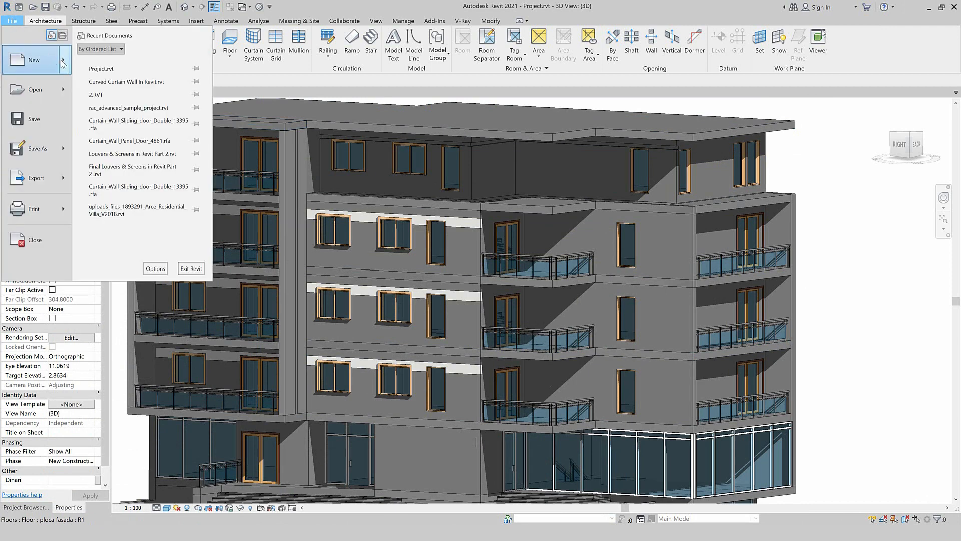
{"action": "mouse_move", "coordinate": [63, 61]}
{"action": "left_click", "coordinate": [129, 95]}
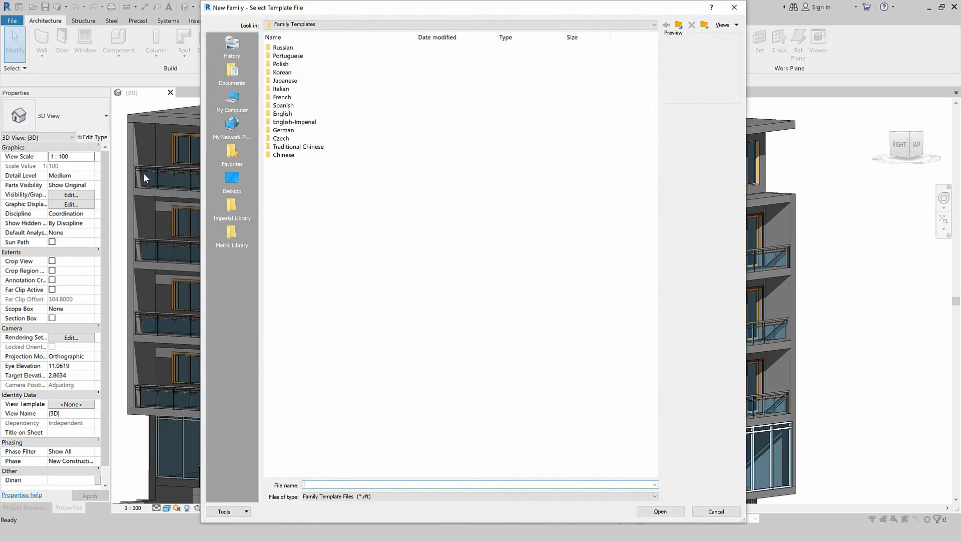
{"action": "double_click", "coordinate": [284, 114]}
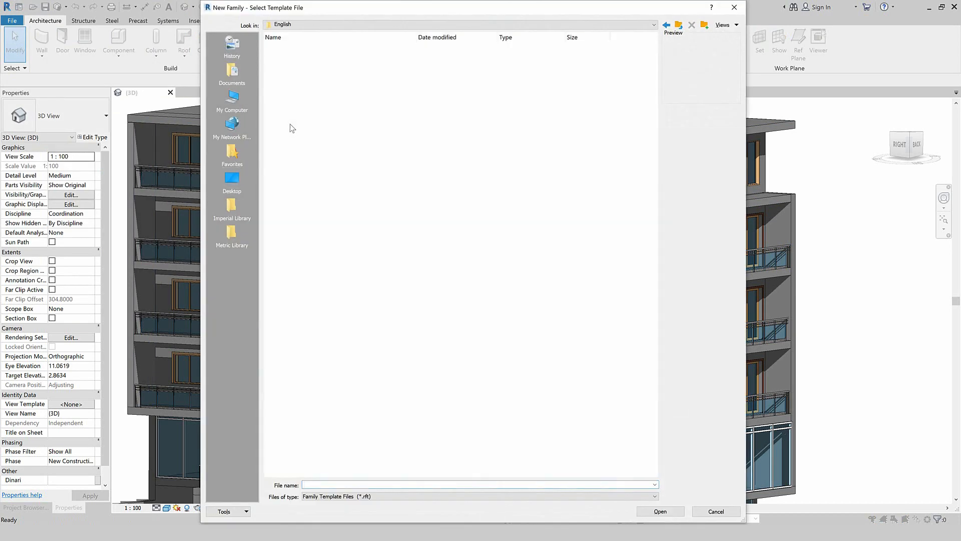
{"action": "left_click", "coordinate": [294, 106]}
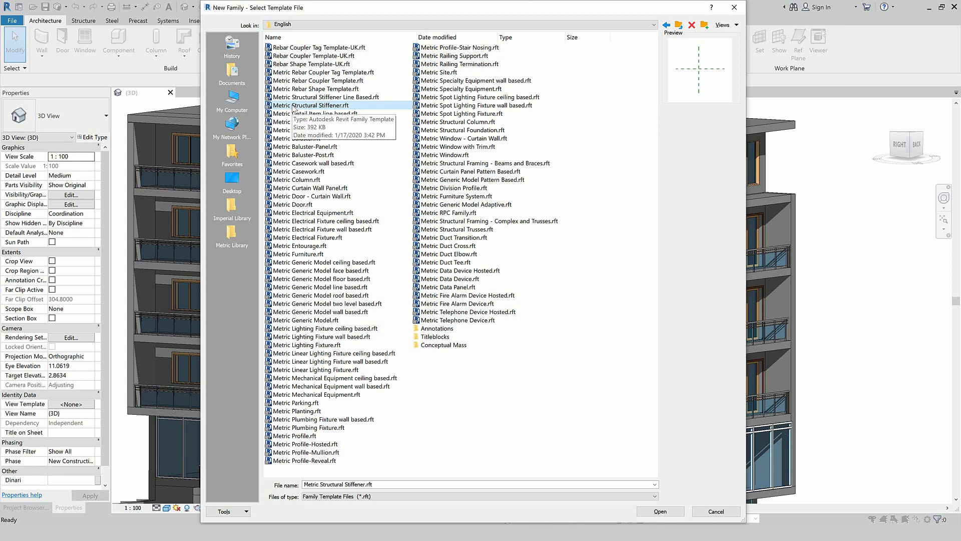
{"action": "left_click", "coordinate": [322, 436]}
{"action": "left_click", "coordinate": [669, 512]}
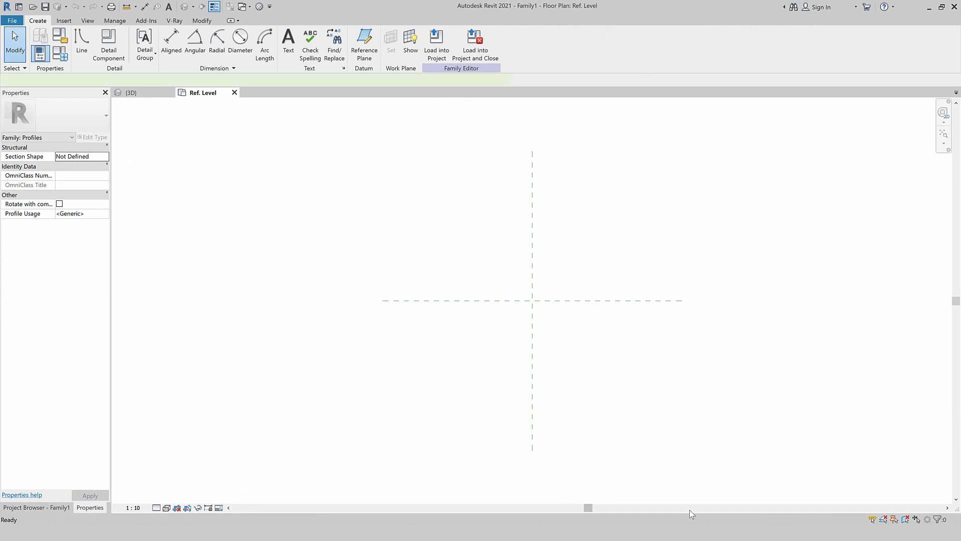
Draw a rectangle about 20 mm wide and 115 mm high, starting at the intersection of the reference planes.
{"action": "key", "text": "l"}
{"action": "key", "text": "i"}
{"action": "left_click", "coordinate": [37, 20]}
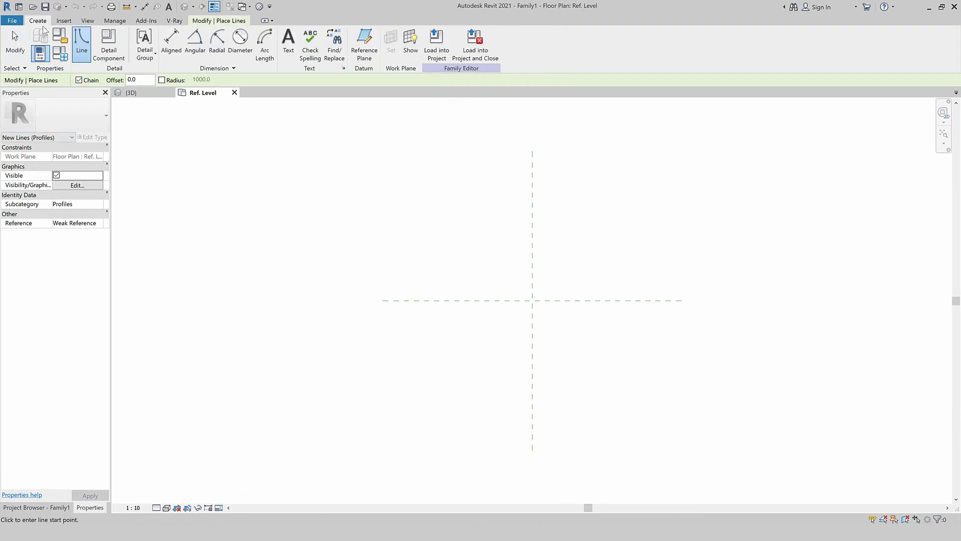
{"action": "left_click", "coordinate": [228, 21]}
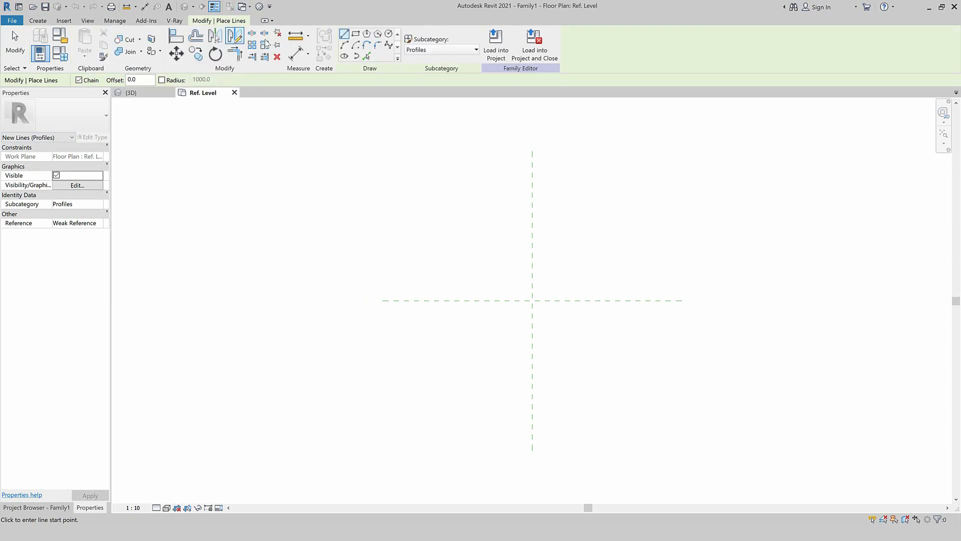
{"action": "scroll", "coordinate": [570, 295], "scroll_direction": "up", "scroll_amount": 2}
{"action": "left_click", "coordinate": [355, 34]}
{"action": "left_click", "coordinate": [464, 306]}
{"action": "left_click", "coordinate": [484, 191]}
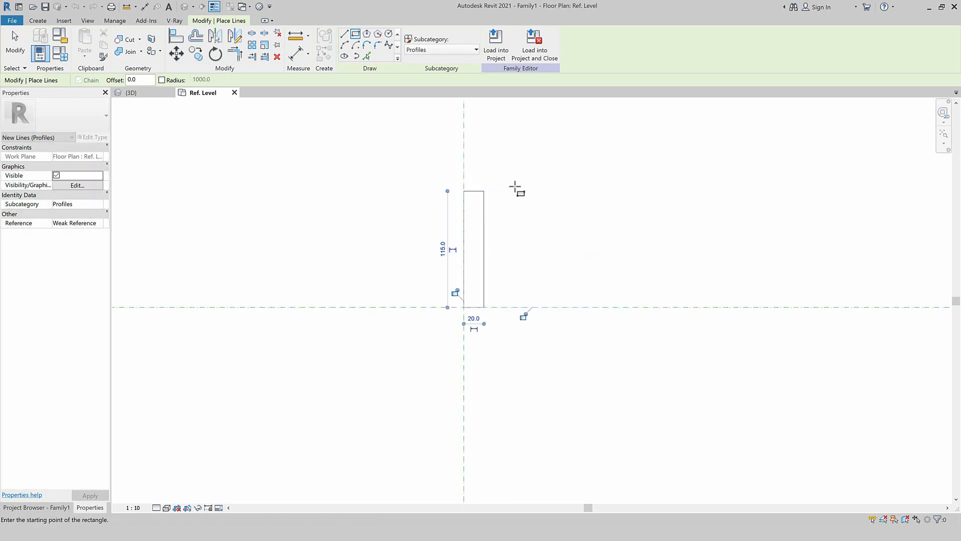
{"action": "key", "text": "Escape"}
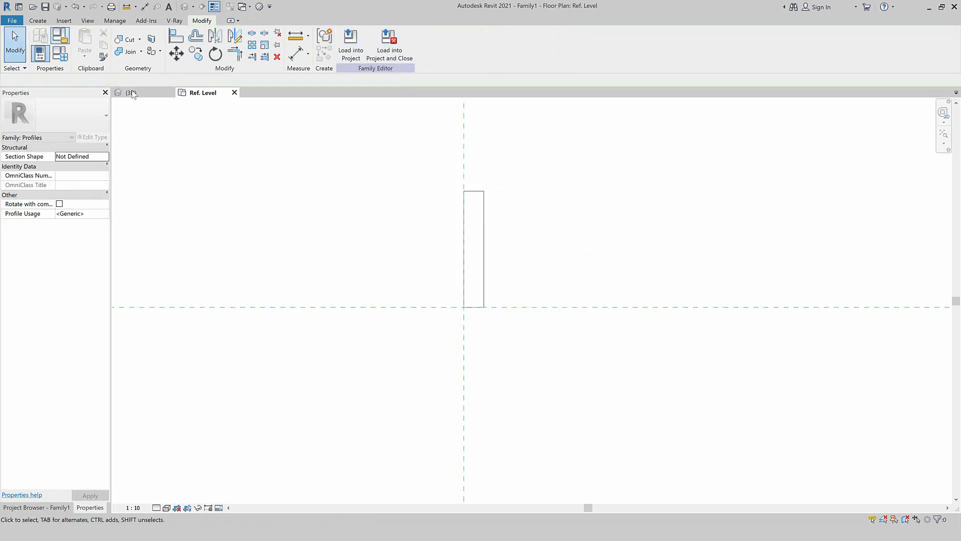
Draw a start-end-radius arc across the rectangle's upper outer corner, bulging outward.
{"action": "key", "text": "l"}
{"action": "key", "text": "i"}
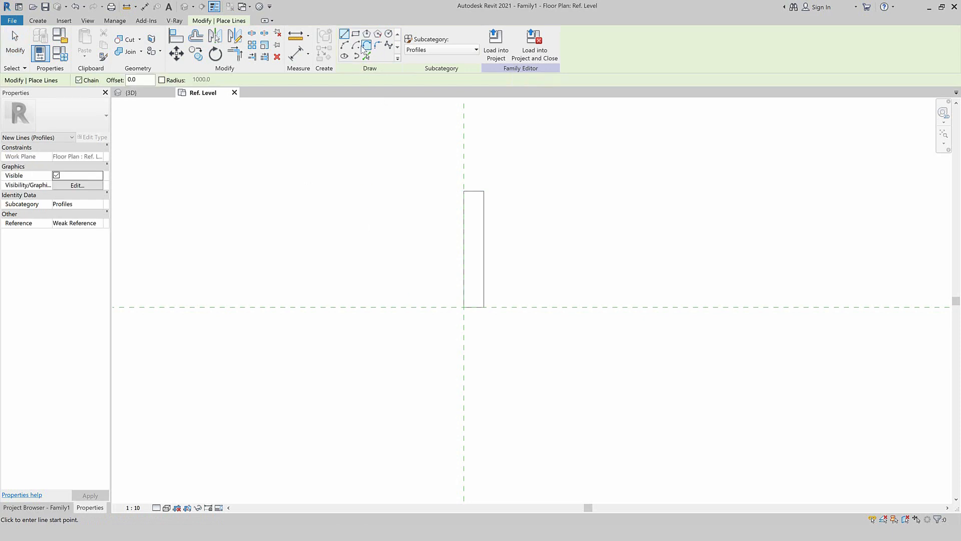
{"action": "left_click", "coordinate": [345, 46]}
{"action": "scroll", "coordinate": [481, 205], "scroll_direction": "up", "scroll_amount": 1}
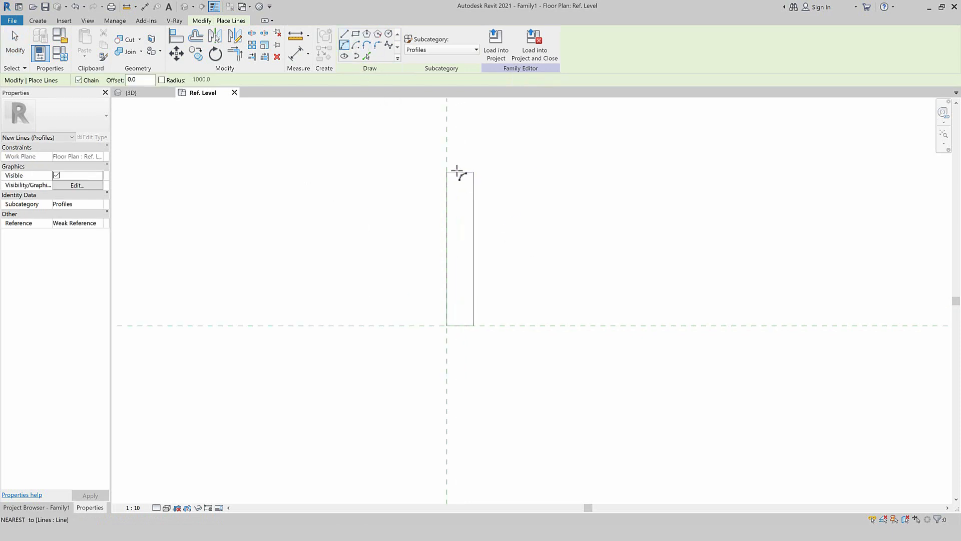
{"action": "left_click", "coordinate": [448, 172]}
{"action": "left_click", "coordinate": [473, 192]}
{"action": "scroll", "coordinate": [474, 173], "scroll_direction": "up", "scroll_amount": 2}
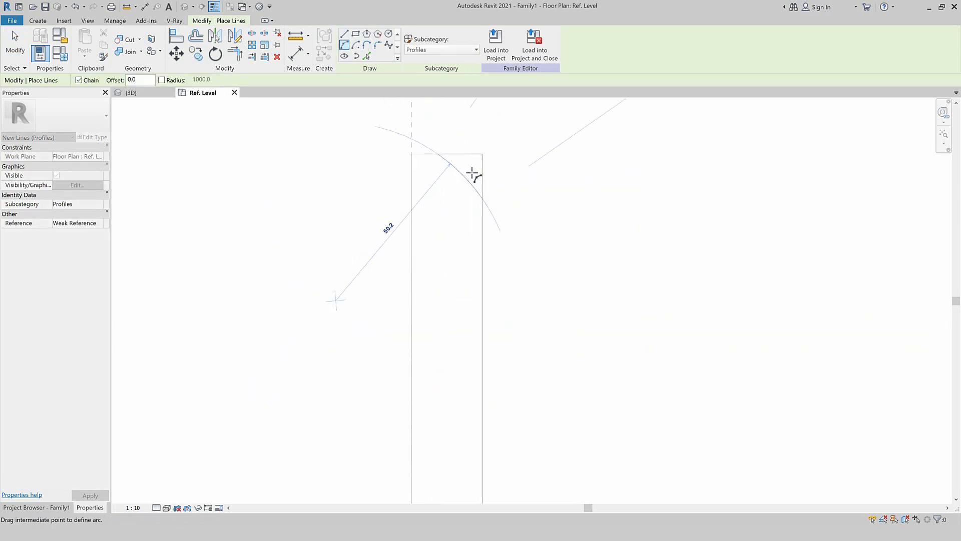
{"action": "left_click", "coordinate": [493, 174]}
{"action": "key", "text": "Escape"}
{"action": "key", "text": "Escape"}
Trim the rectangle's top and outer side lines to the arc so the profile has one rounded corner.
{"action": "key", "text": "t"}
{"action": "key", "text": "r"}
{"action": "left_click", "coordinate": [433, 151]}
{"action": "left_click", "coordinate": [452, 154]}
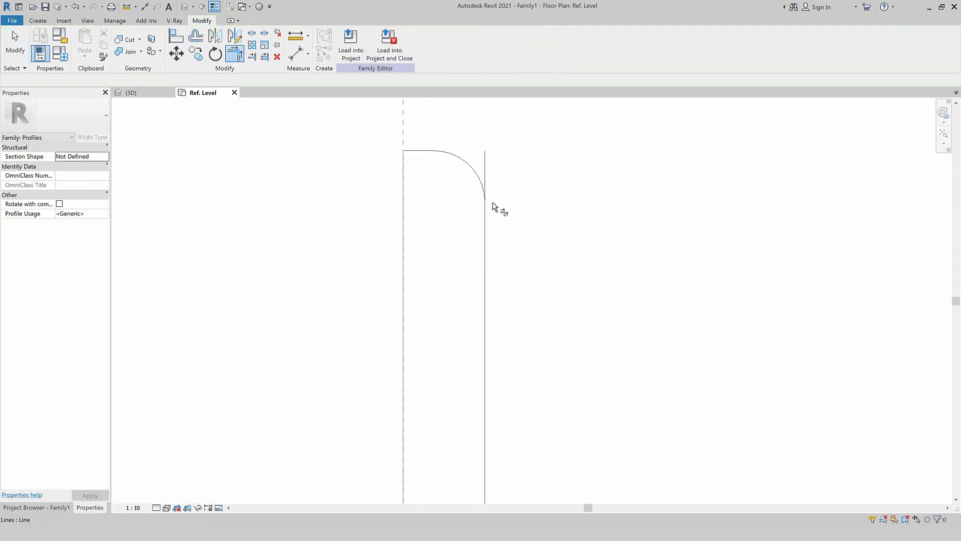
{"action": "left_click", "coordinate": [483, 191]}
{"action": "left_click", "coordinate": [485, 241]}
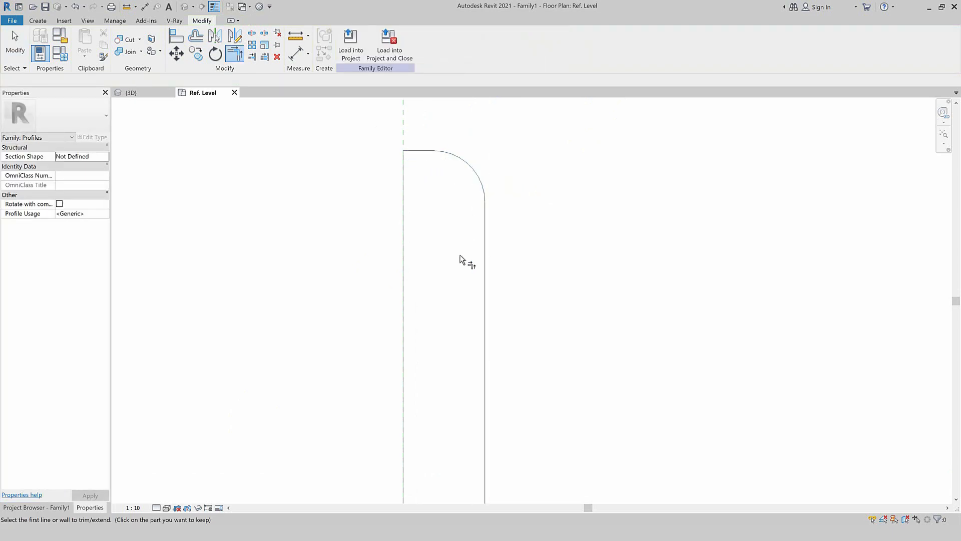
Save the rounded profile as a family file and load it into the building project.
{"action": "left_click", "coordinate": [350, 45]}
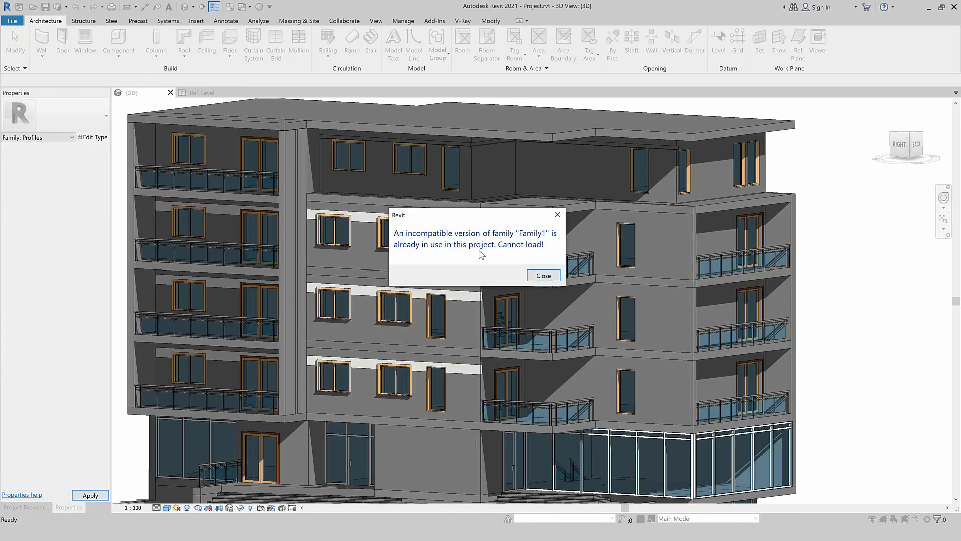
{"action": "left_click", "coordinate": [543, 275]}
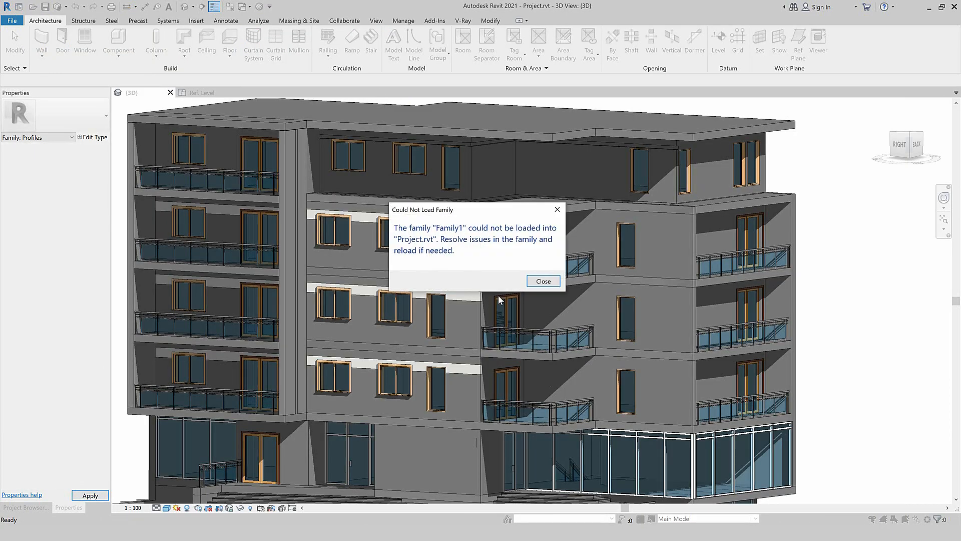
{"action": "left_click", "coordinate": [543, 282]}
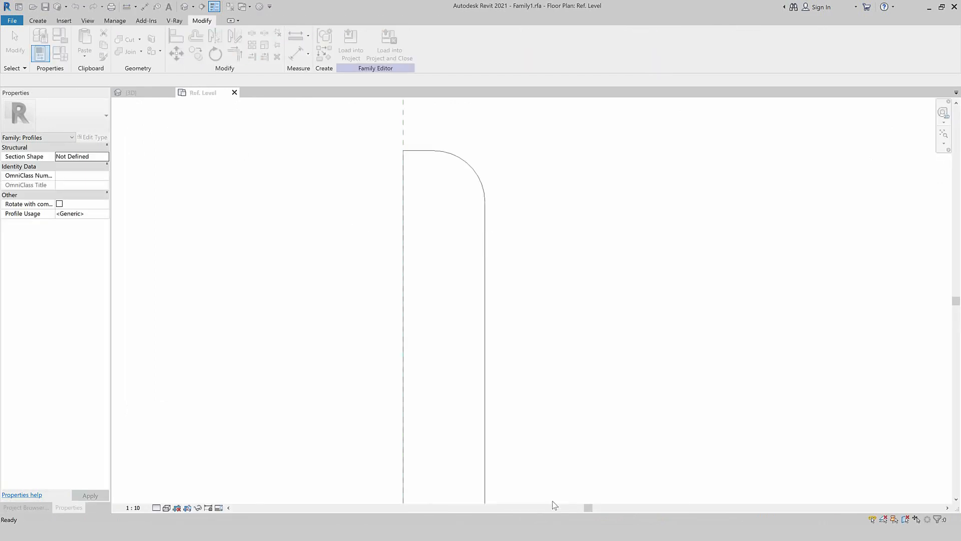
{"action": "left_click", "coordinate": [350, 46]}
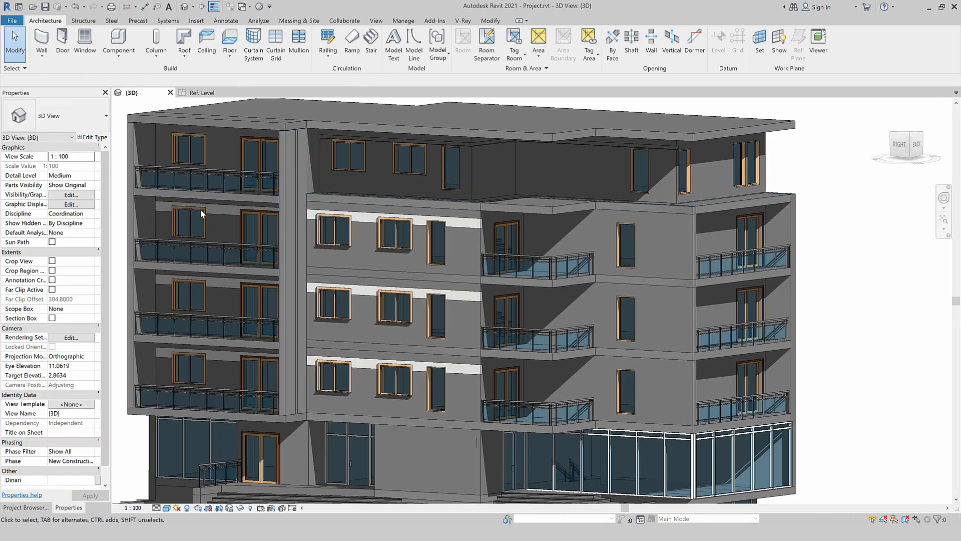
Open the wall sweeps of the zid fasada facade wall type from its structure, with the section preview shown.
{"action": "left_click", "coordinate": [222, 212]}
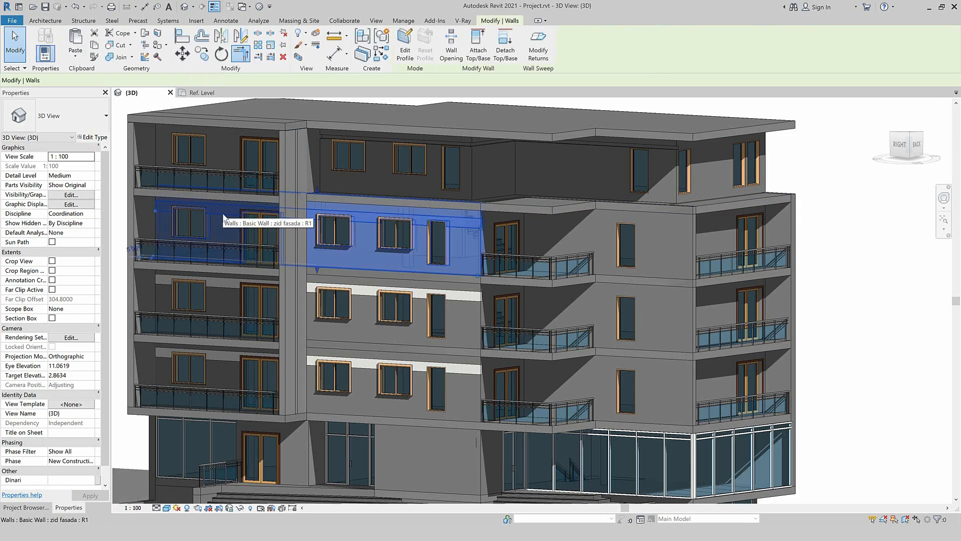
{"action": "left_click", "coordinate": [93, 137]}
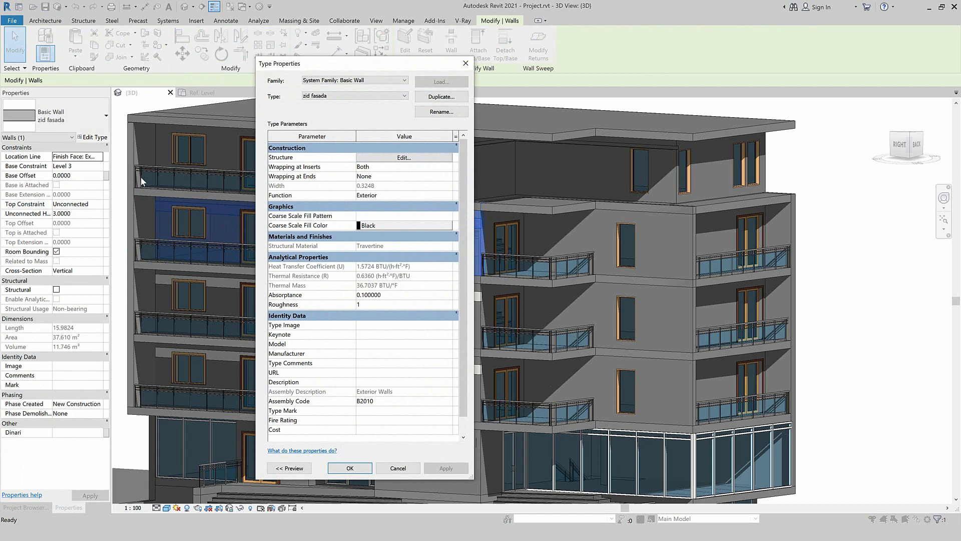
{"action": "left_click", "coordinate": [431, 156]}
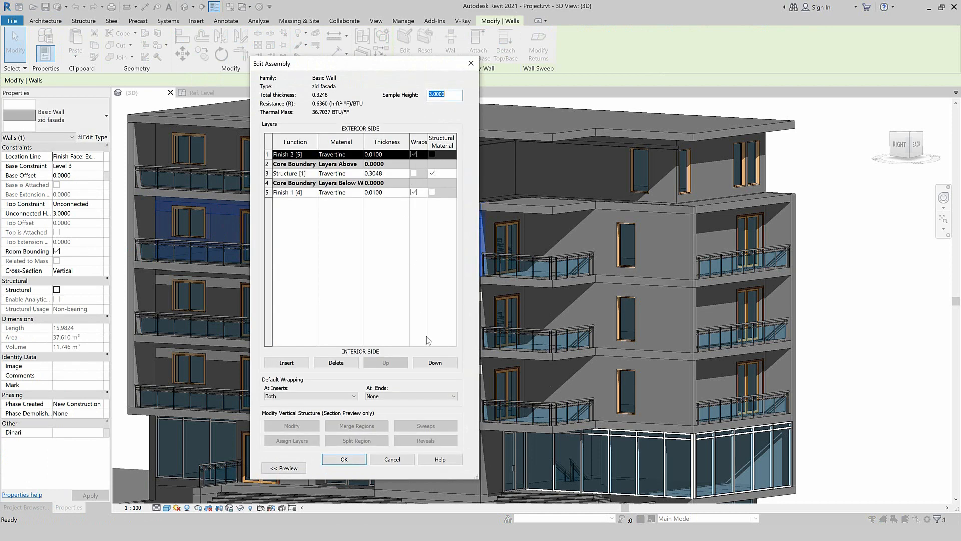
{"action": "left_click", "coordinate": [284, 467]}
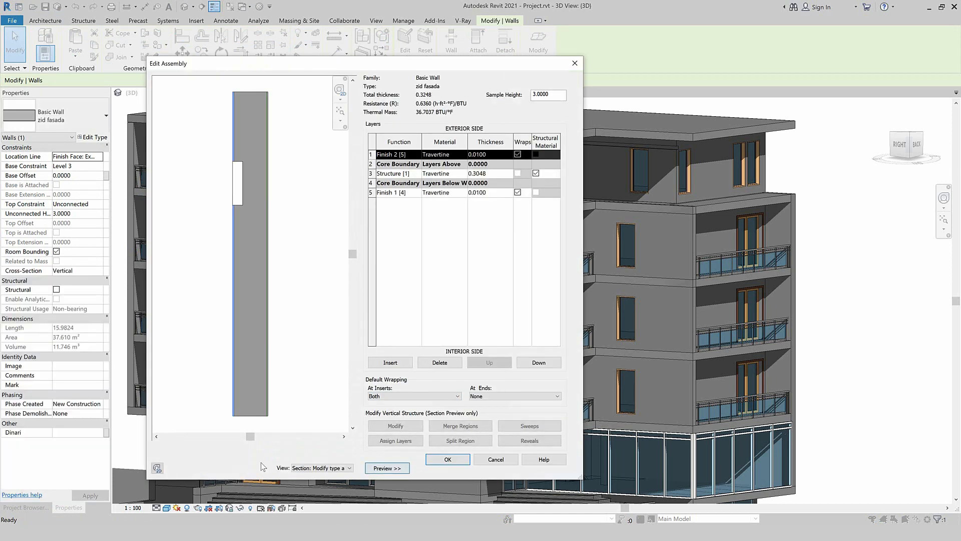
{"action": "left_click", "coordinate": [531, 426]}
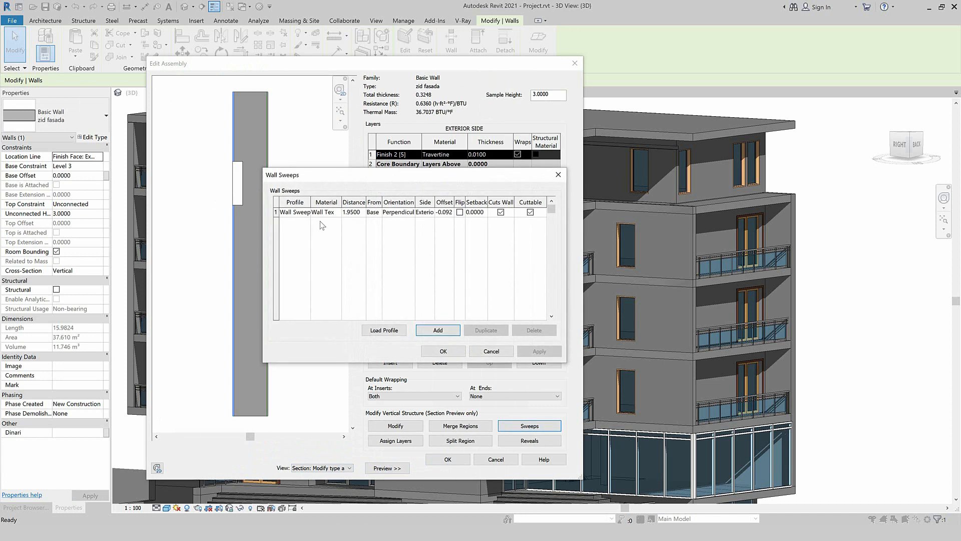
Try the Family2 : Family2 profile on the wall type's existing sweep, discard the changes and deselect the wall.
{"action": "left_click", "coordinate": [307, 212]}
{"action": "left_click", "coordinate": [306, 212]}
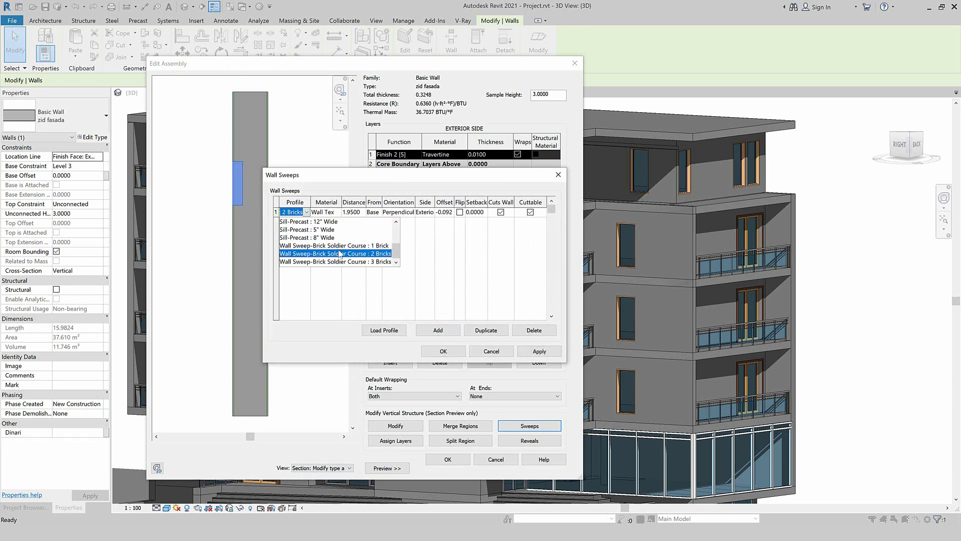
{"action": "left_click_drag", "start_coordinate": [399, 253], "coordinate": [401, 231]}
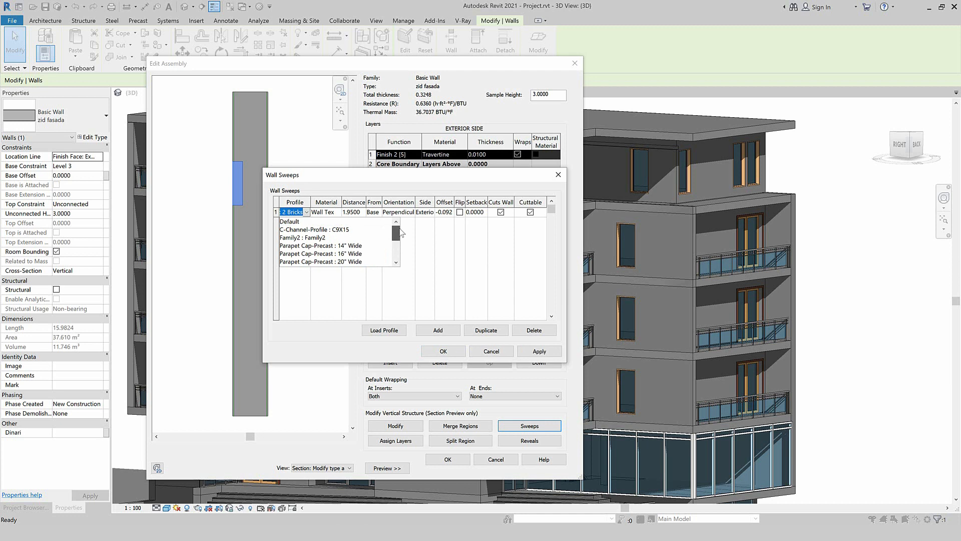
{"action": "left_click", "coordinate": [306, 238]}
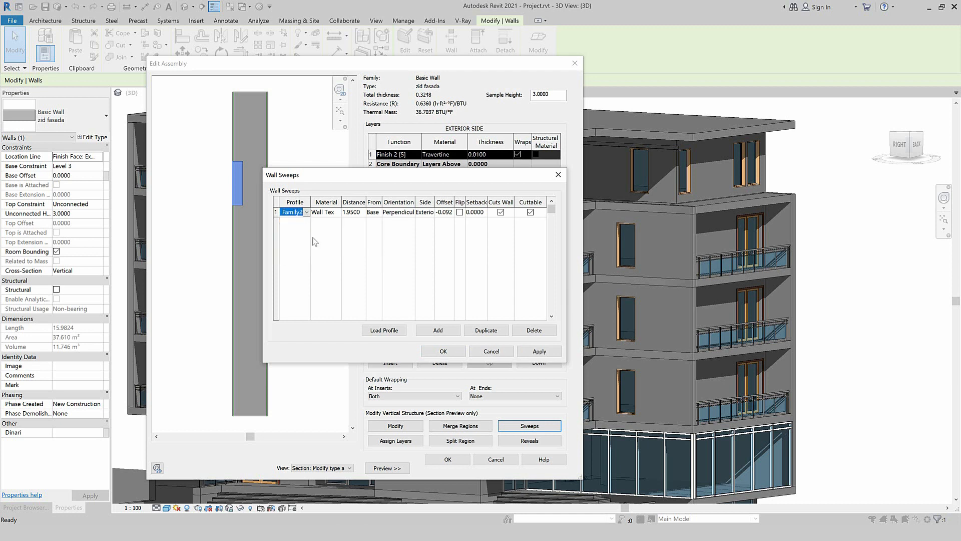
{"action": "left_click", "coordinate": [496, 352]}
{"action": "left_click", "coordinate": [506, 459]}
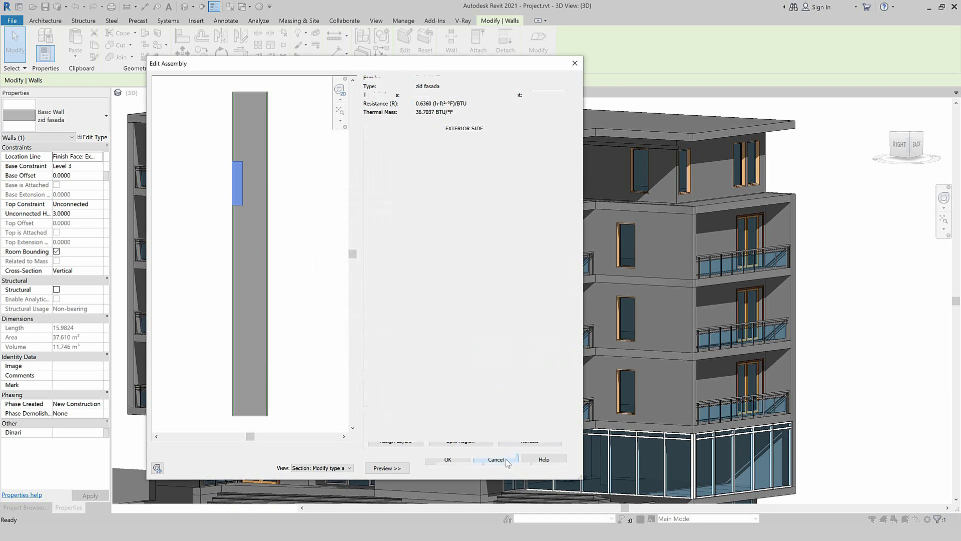
{"action": "left_click", "coordinate": [453, 467]}
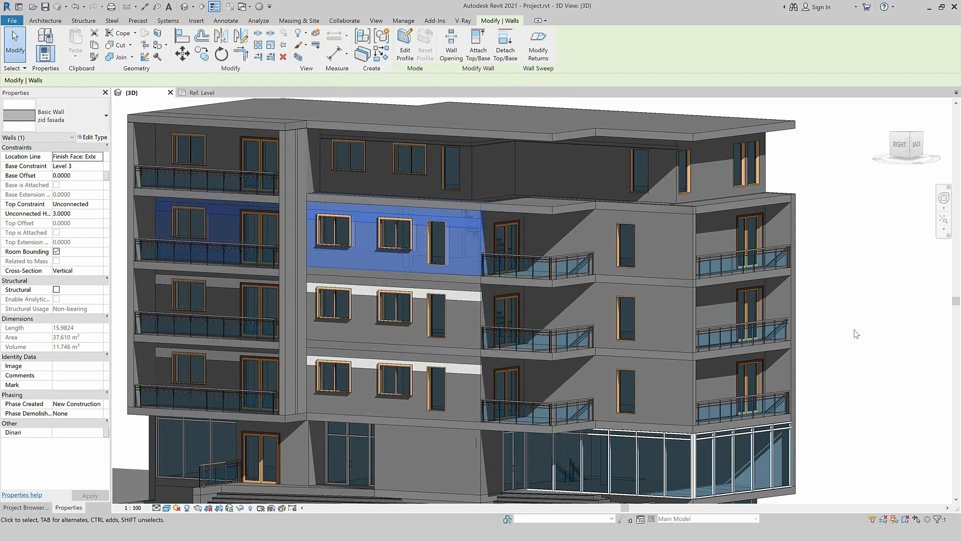
{"action": "key", "text": "Escape"}
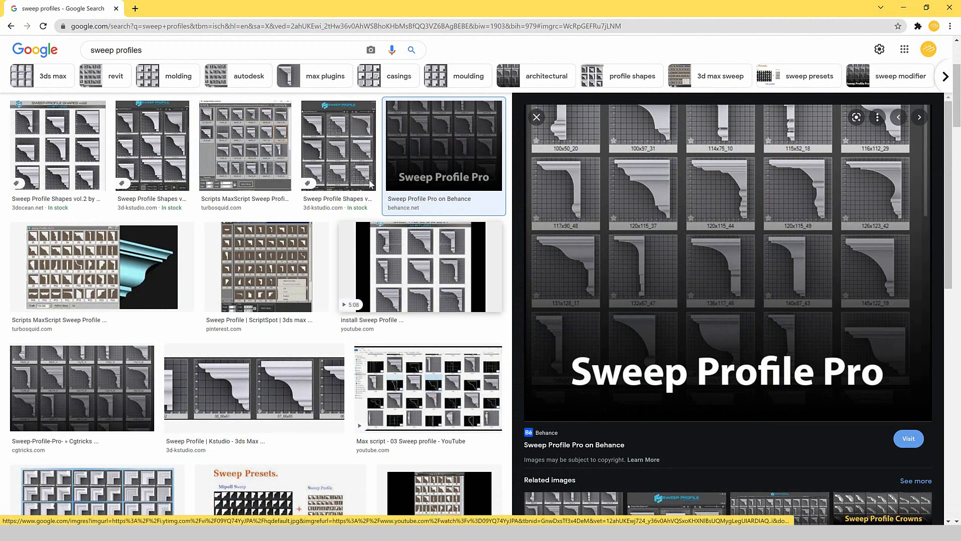
Switch to the browser and examine reference images of sweep profile shapes in the "sweep profiles" image results.
{"action": "left_click", "coordinate": [214, 161]}
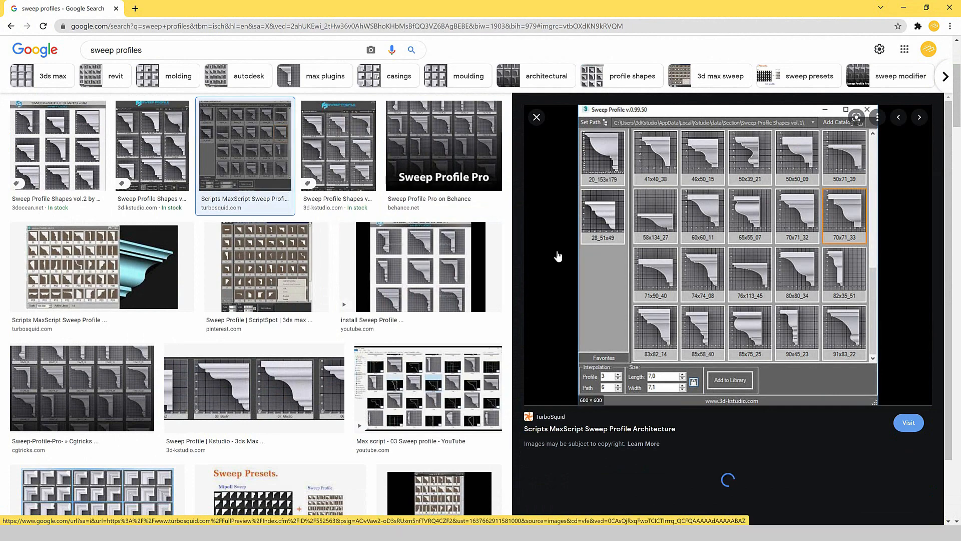
{"action": "left_click", "coordinate": [442, 279]}
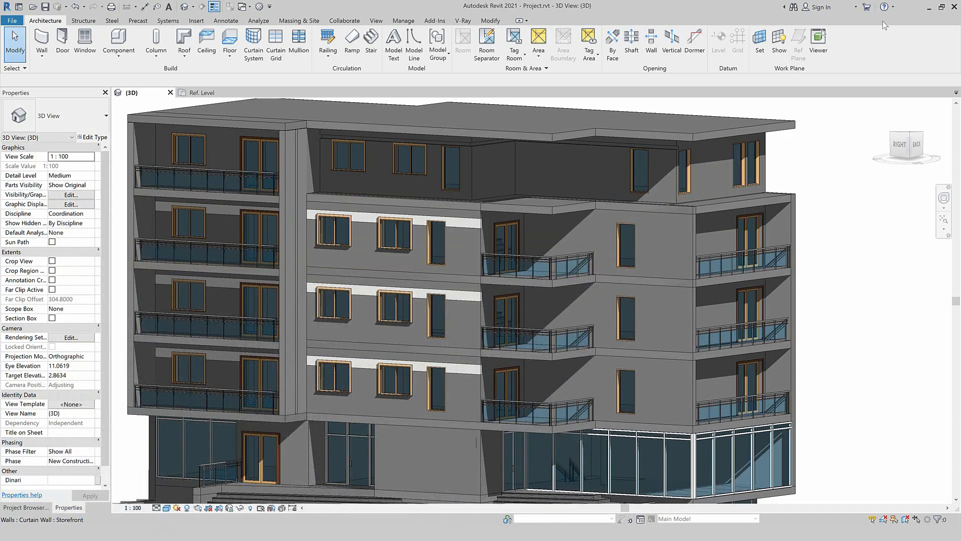
Examine the rounded profile and the available import options in the Family2 Ref. Level view, and return to the project's 3D view.
{"action": "left_click", "coordinate": [205, 93]}
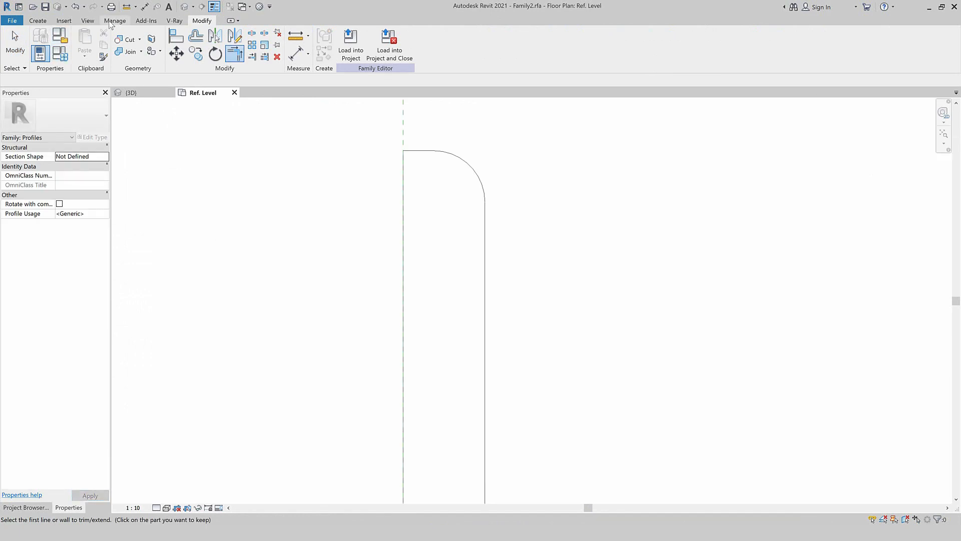
{"action": "left_click", "coordinate": [69, 23]}
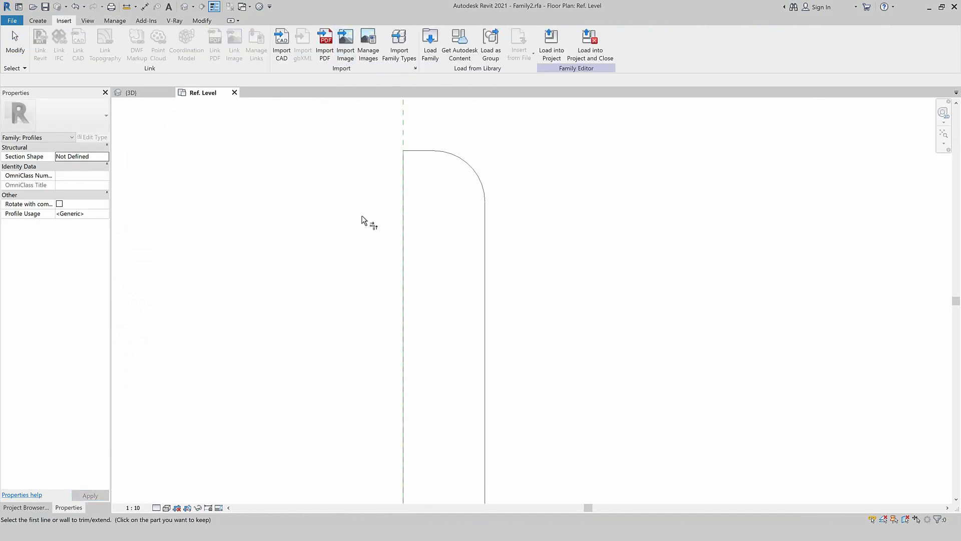
{"action": "scroll", "coordinate": [396, 225], "scroll_direction": "down", "scroll_amount": 3}
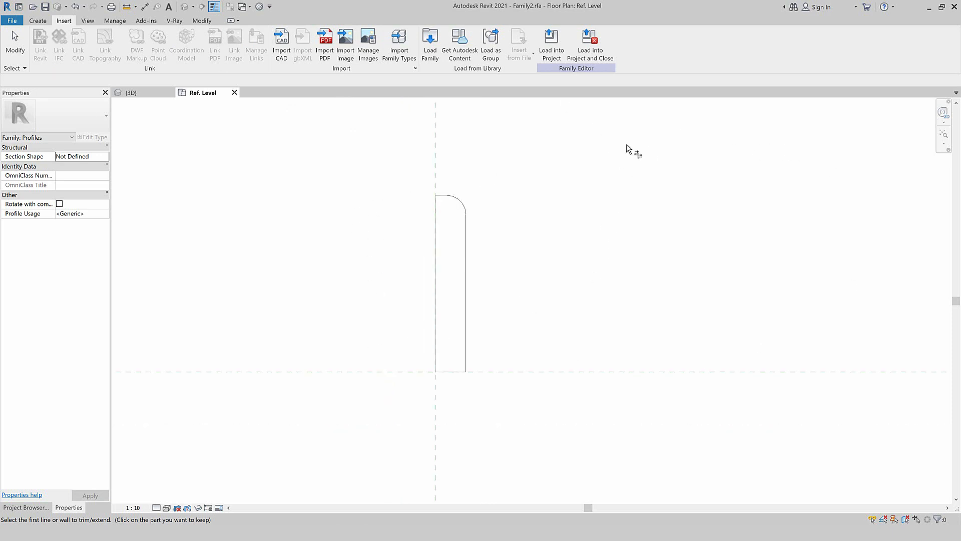
{"action": "left_click", "coordinate": [140, 95]}
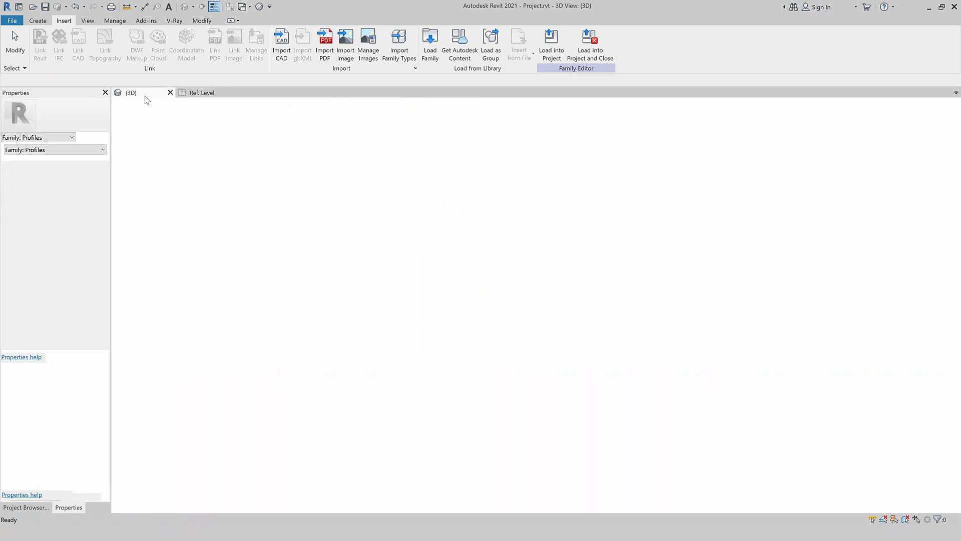